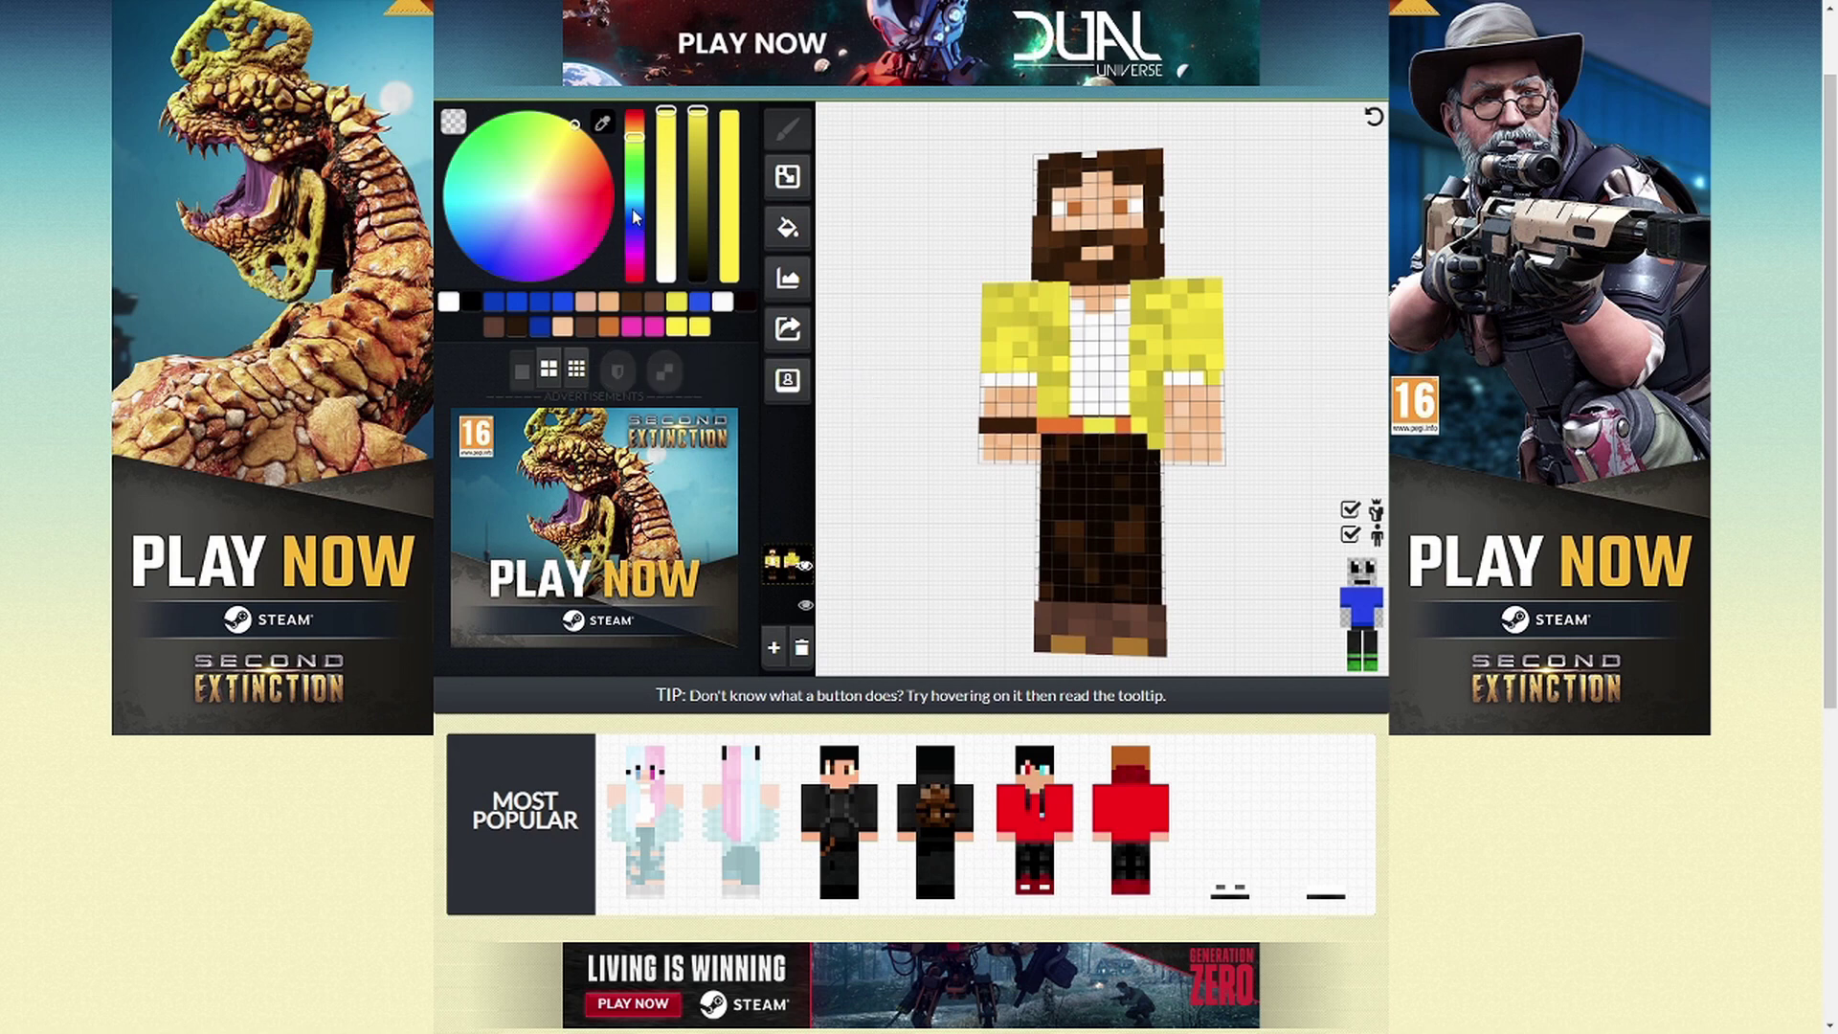
# Pick blue as the painting colour
pyautogui.click(496, 303)
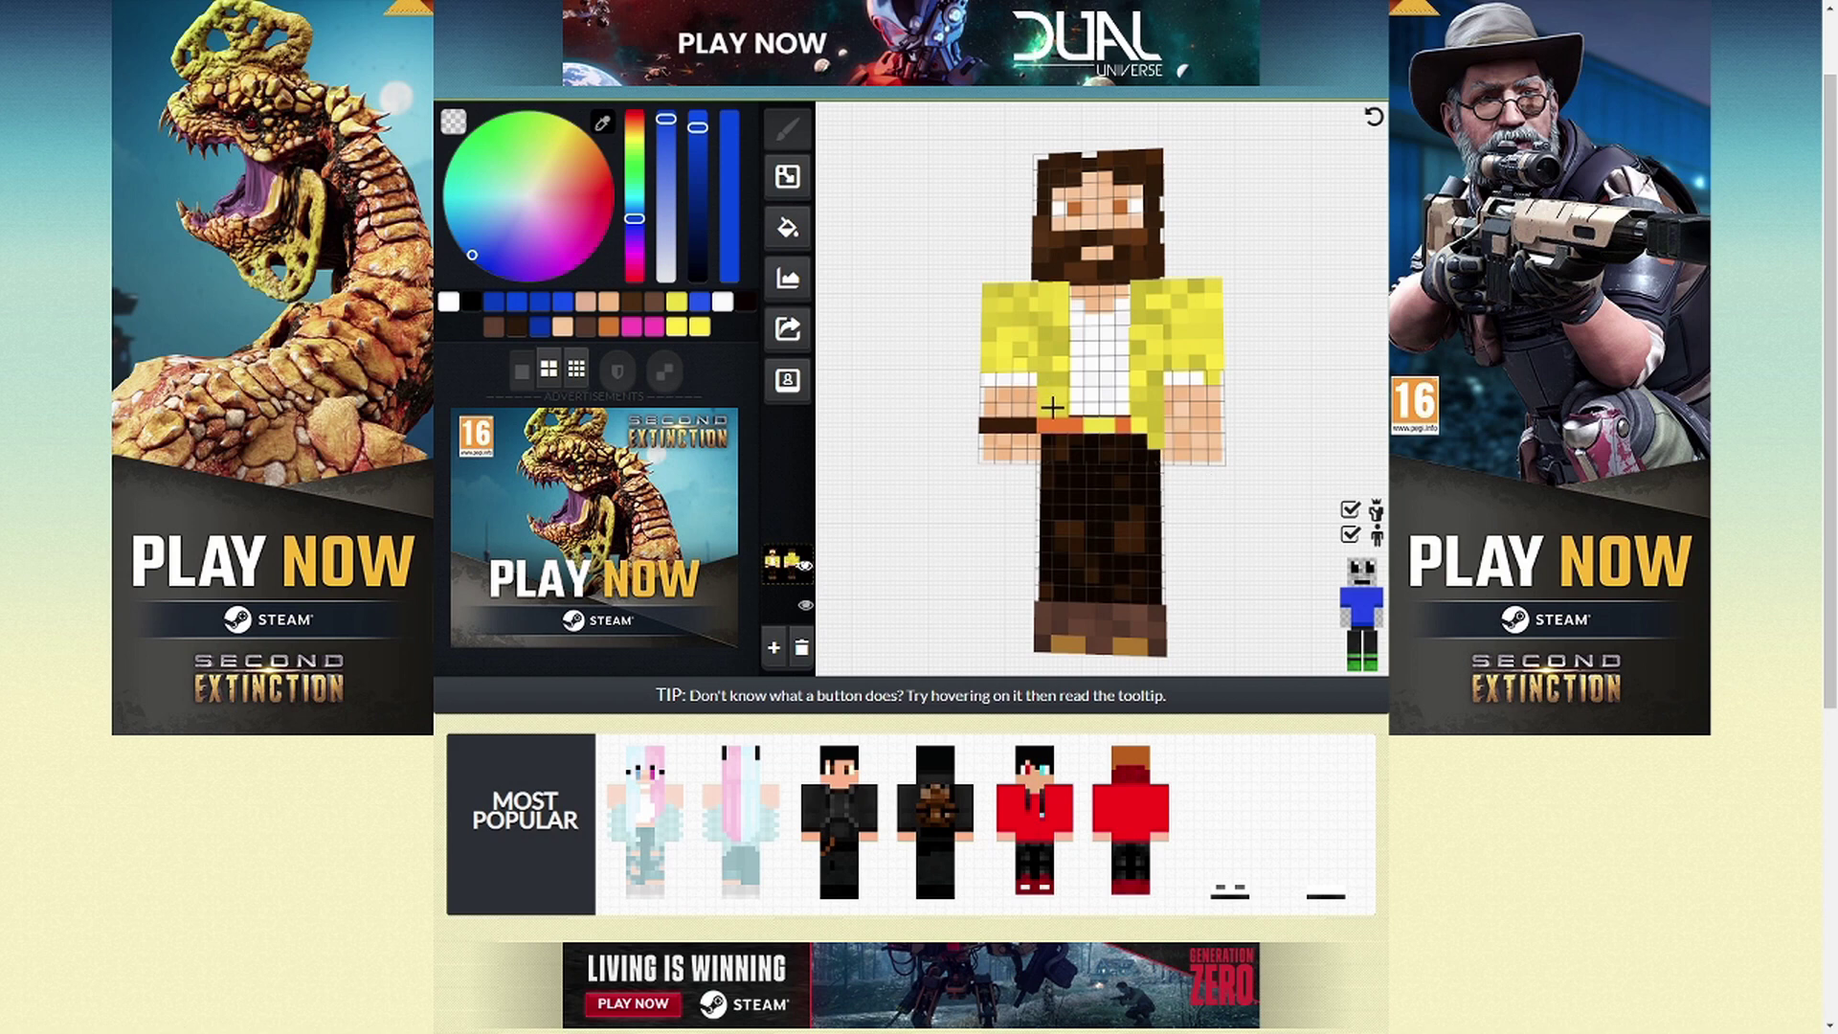
# Paint blue lapel stripes, sleeve cuffs and an arm band on the yellow jacket
pyautogui.moveTo(1050, 412)
pyautogui.mouseDown()
pyautogui.moveTo(1058, 297)
pyautogui.moveTo(1000, 326)
pyautogui.moveTo(1021, 342)
pyautogui.mouseUp()
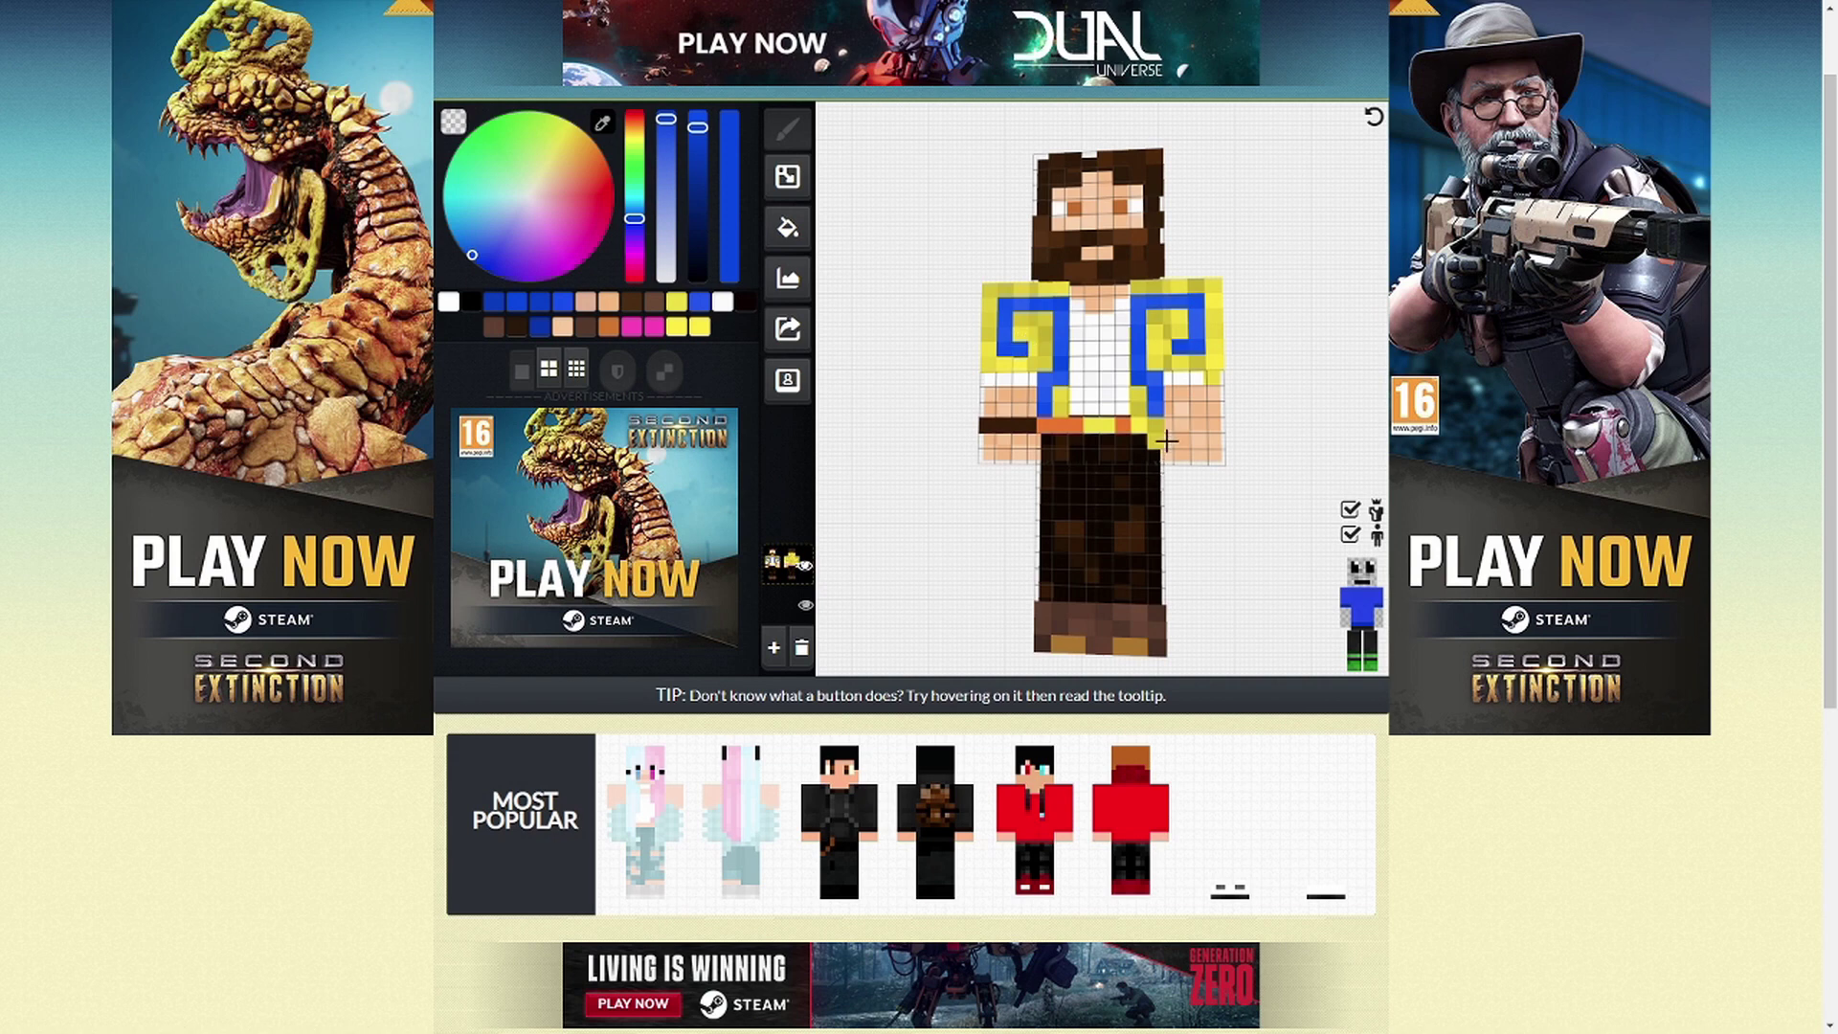
pyautogui.moveTo(994, 457)
pyautogui.mouseDown()
pyautogui.moveTo(1034, 448)
pyautogui.moveTo(983, 444)
pyautogui.mouseUp()
pyautogui.moveTo(1277, 579); pyautogui.dragTo(1228, 571)
pyautogui.moveTo(1113, 433)
pyautogui.mouseDown()
pyautogui.moveTo(1180, 429)
pyautogui.moveTo(1115, 429)
pyautogui.mouseUp()
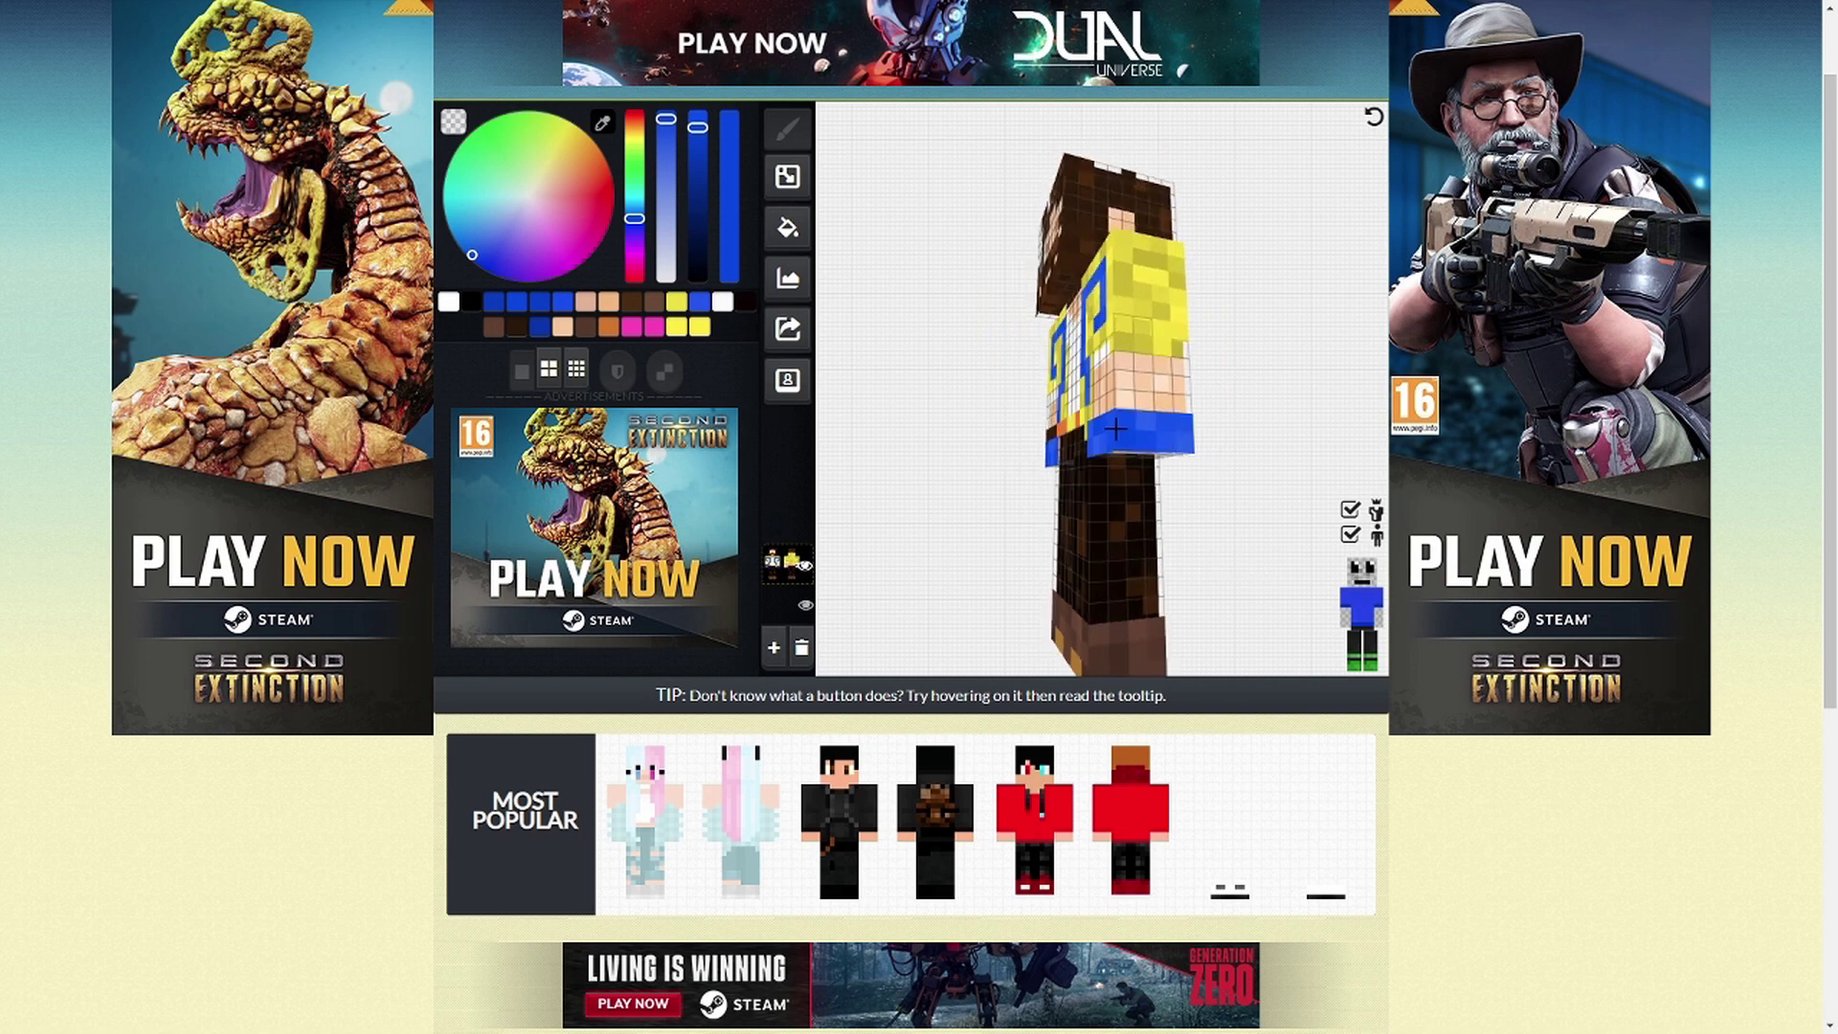
# Finish the blue arm band, turn the model forward, and bring up the import options
pyautogui.moveTo(1289, 493); pyautogui.dragTo(1196, 496)
pyautogui.moveTo(995, 460)
pyautogui.mouseDown()
pyautogui.moveTo(948, 458)
pyautogui.moveTo(1025, 452)
pyautogui.mouseUp()
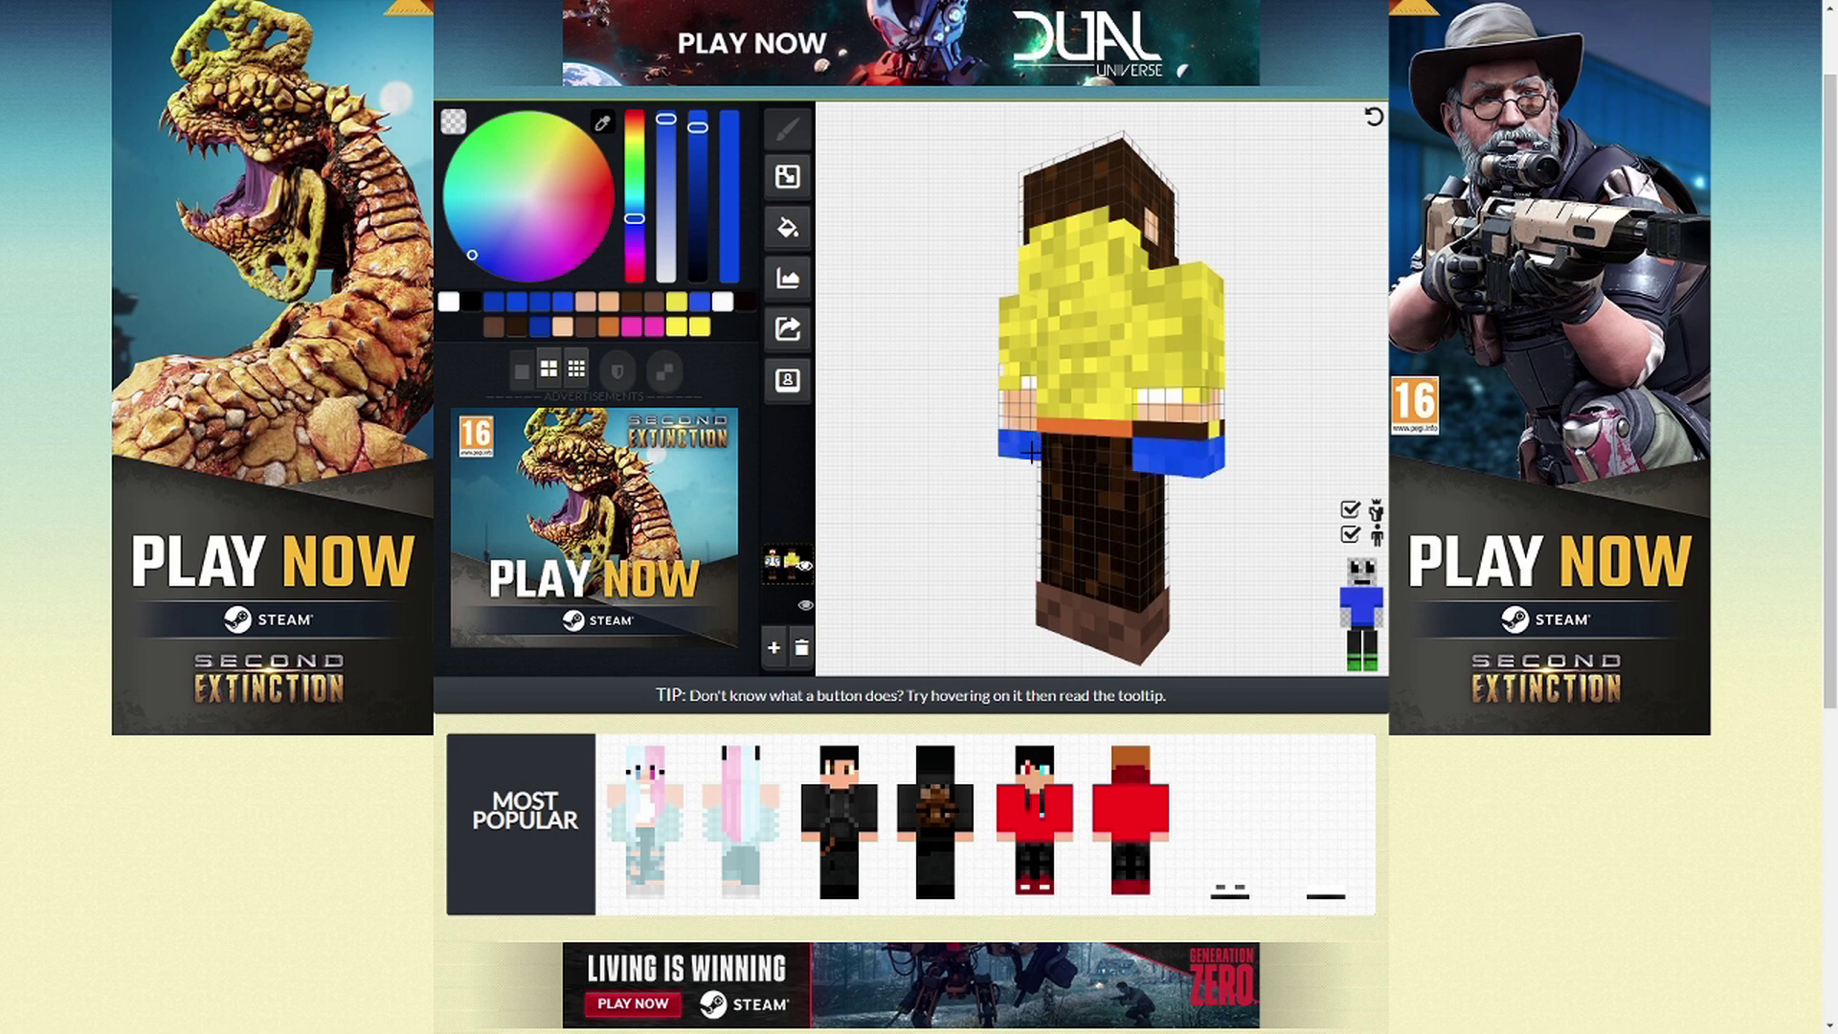
pyautogui.moveTo(1018, 533)
pyautogui.mouseDown()
pyautogui.moveTo(935, 501)
pyautogui.moveTo(910, 524)
pyautogui.mouseUp()
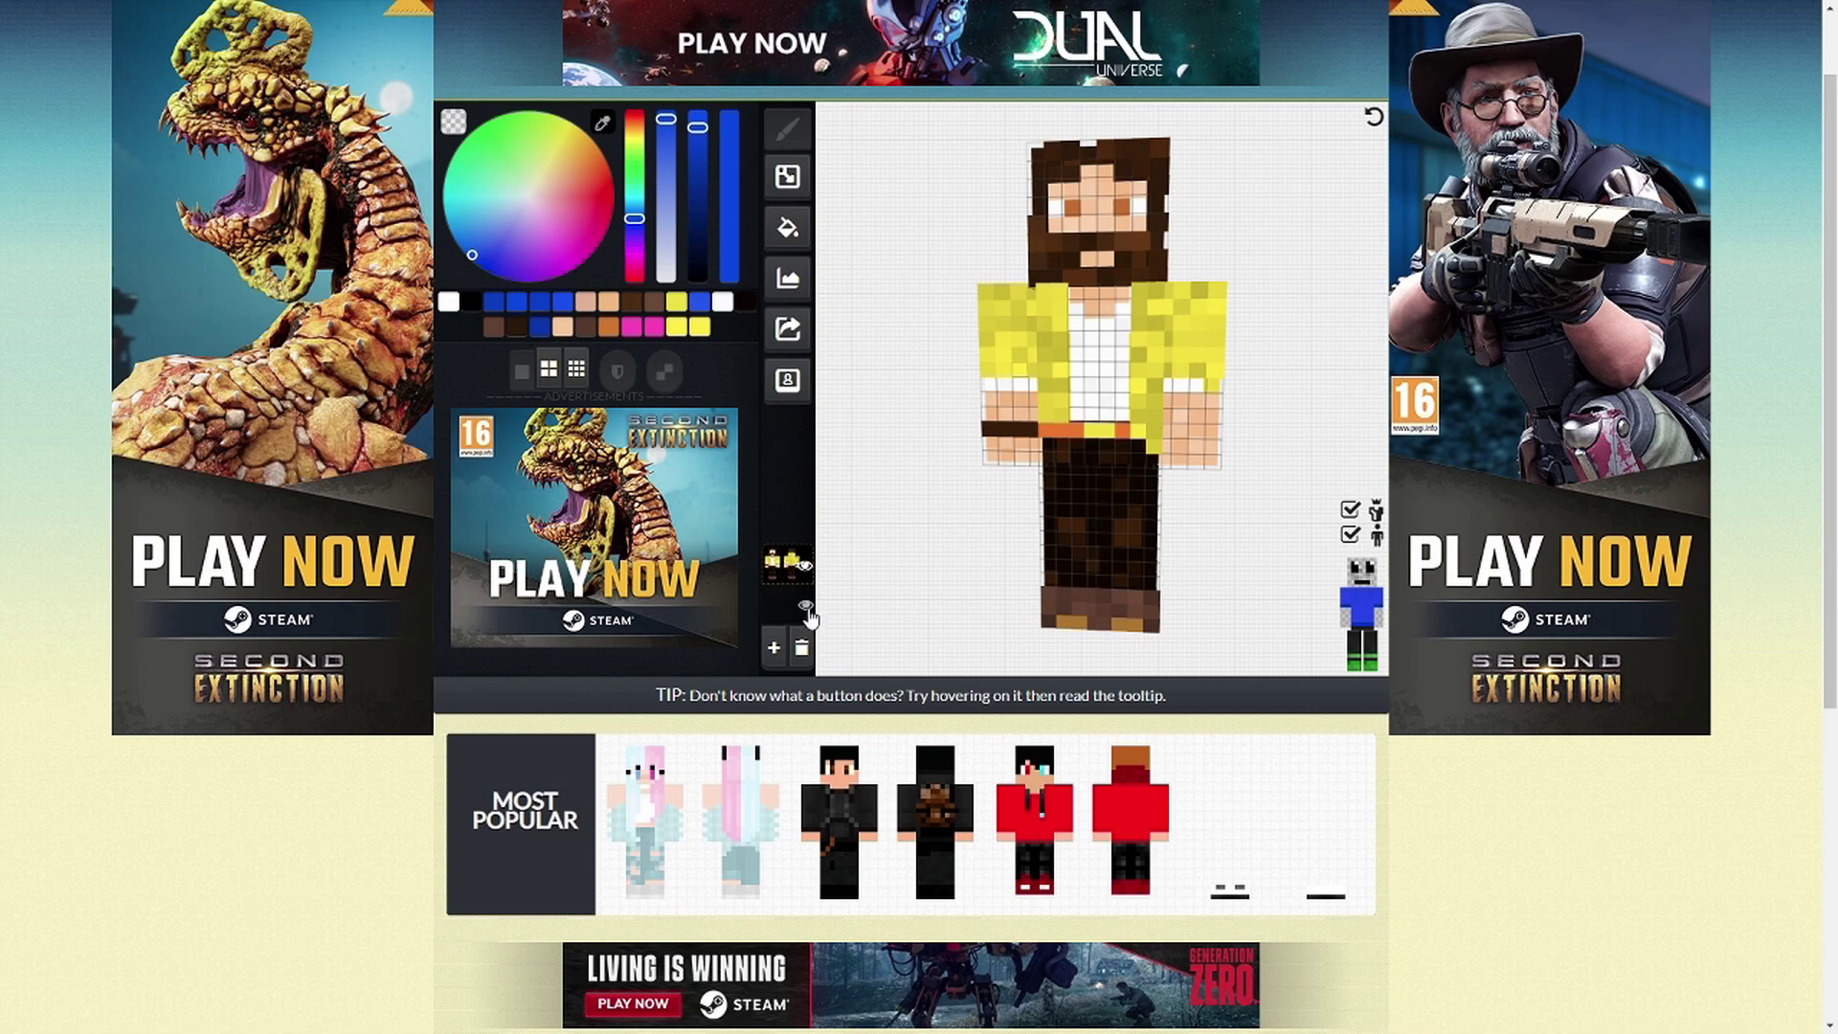
pyautogui.click(796, 384)
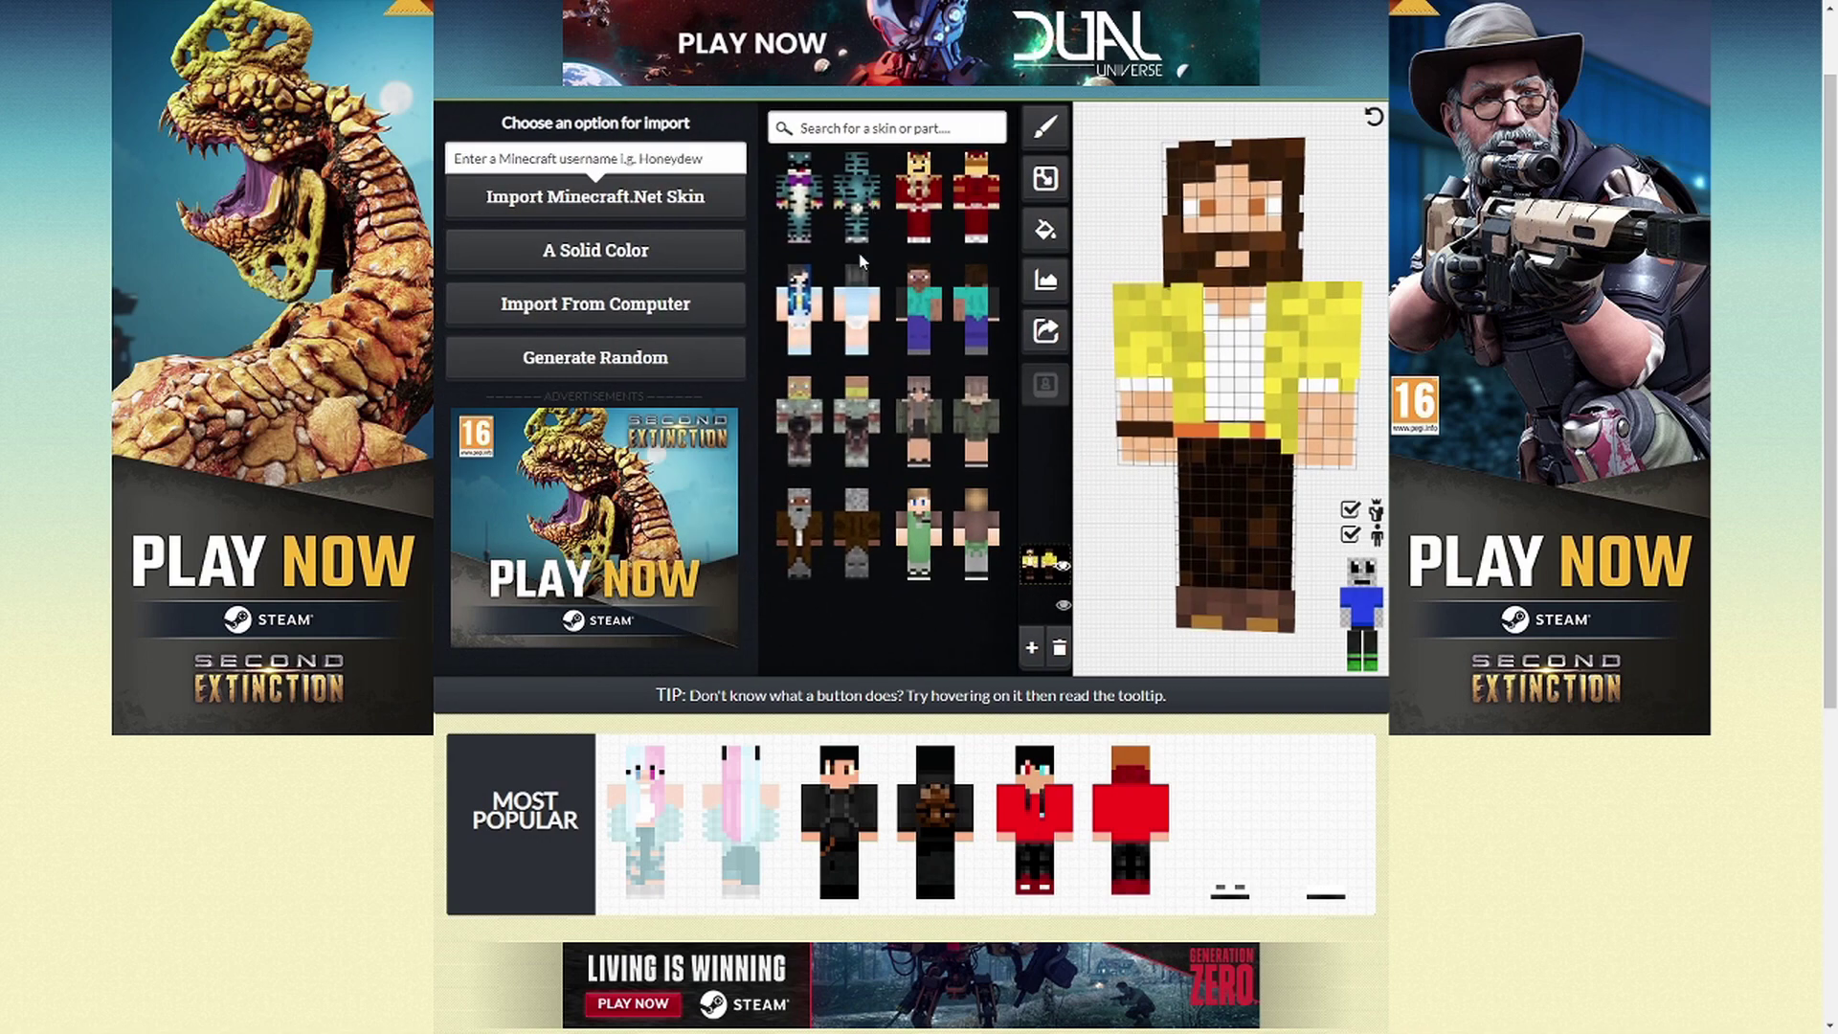
# Search the skin library for 'hat', add the green hat, and hide the jacket layer to inspect it
pyautogui.click(865, 127)
pyautogui.write('hat')
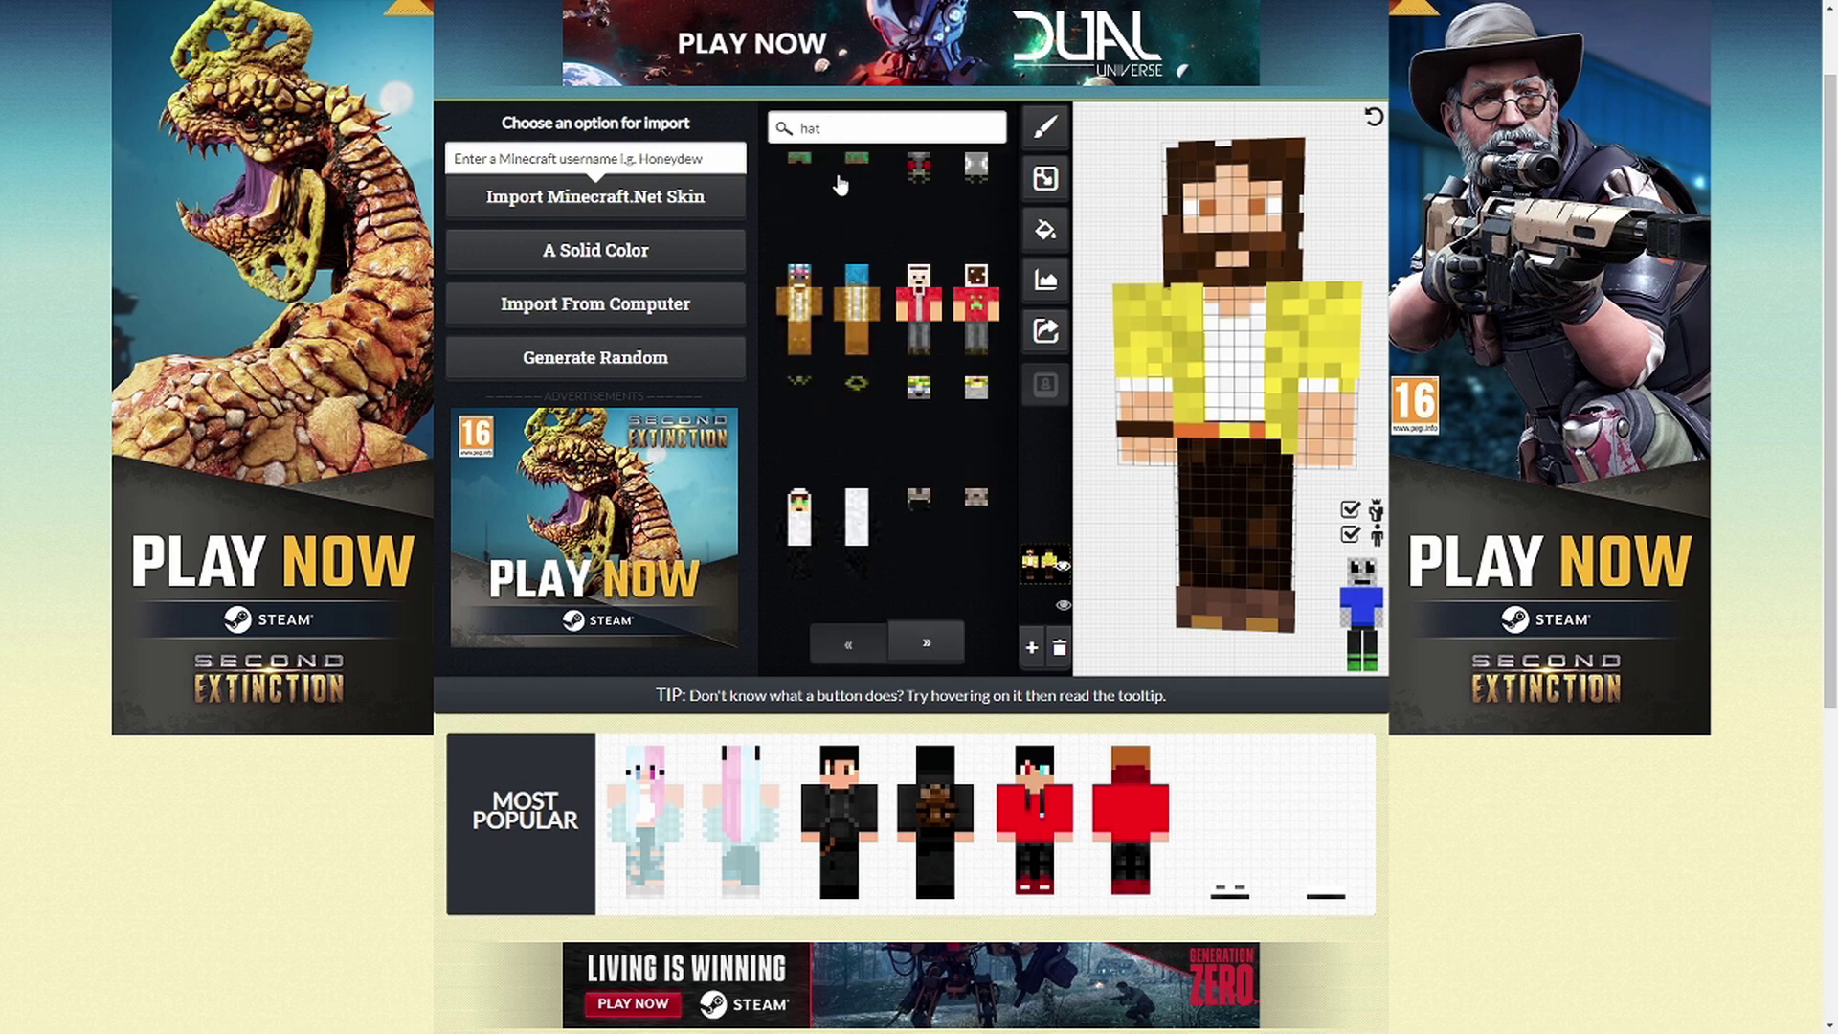
pyautogui.click(840, 184)
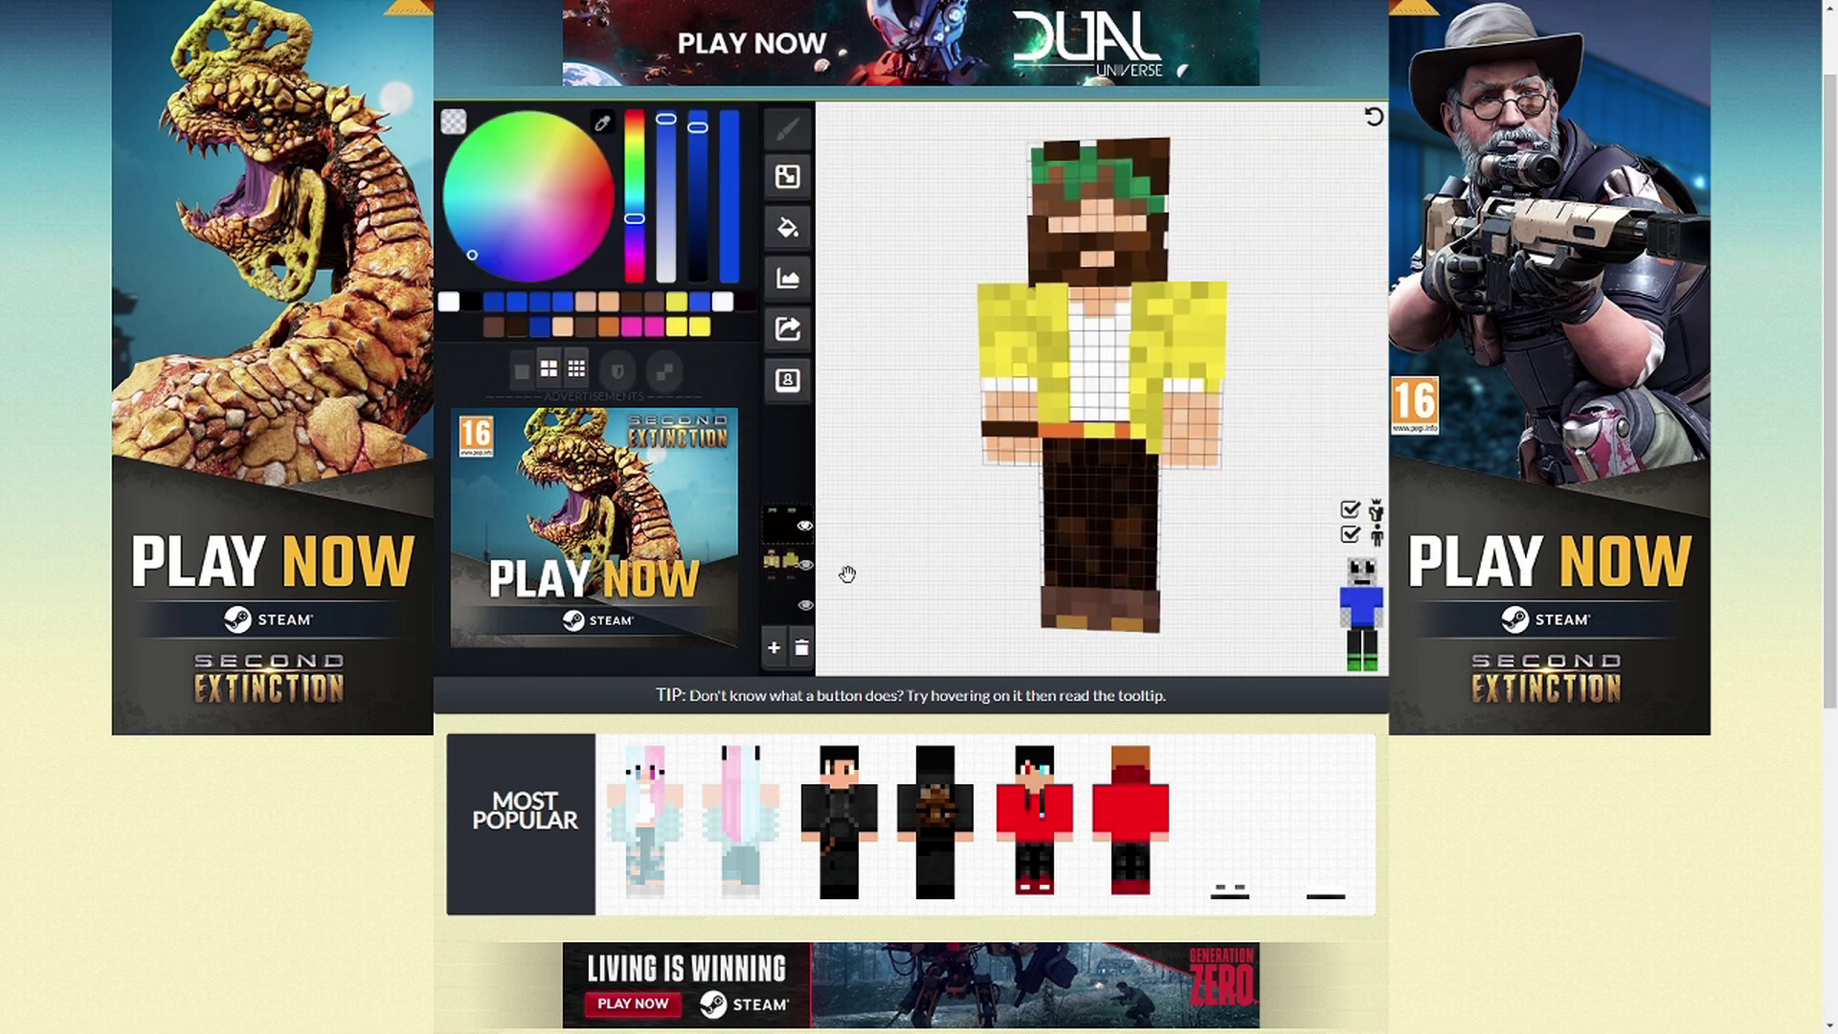
pyautogui.click(805, 566)
pyautogui.moveTo(906, 517); pyautogui.dragTo(830, 444)
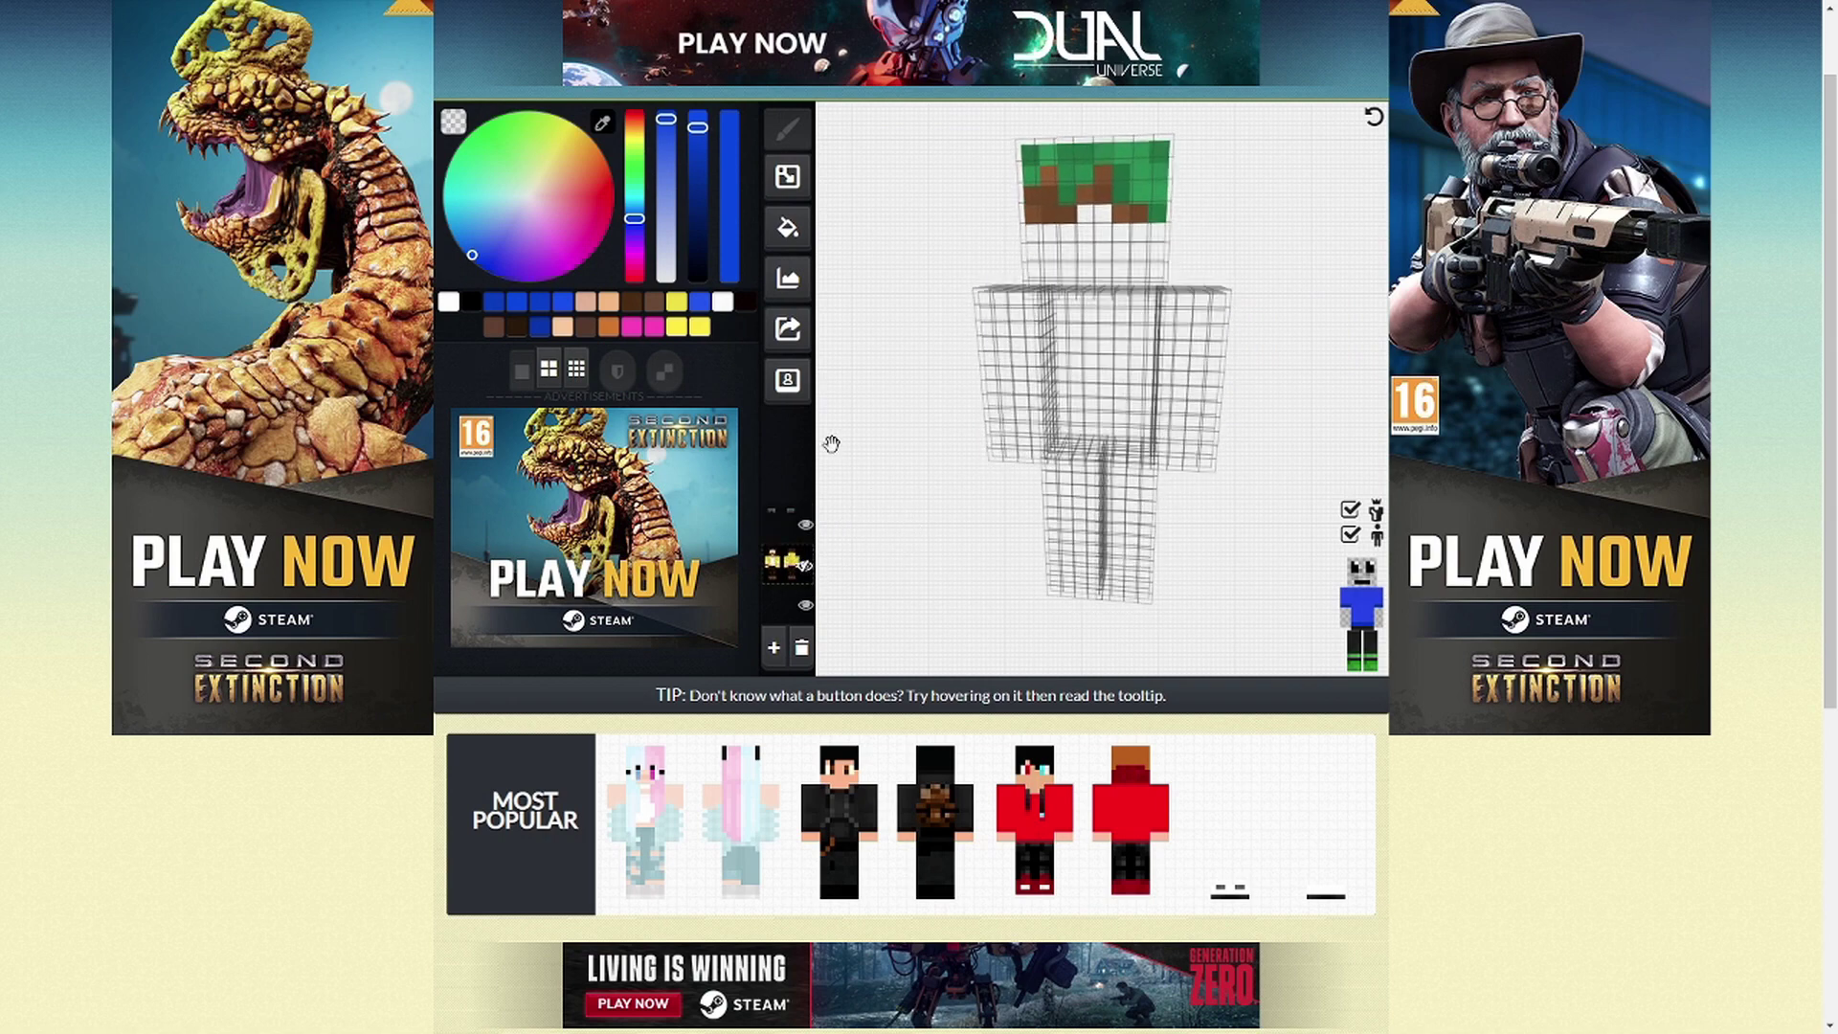
# Search 'hat' again and add the grey hat as another layer
pyautogui.click(789, 382)
pyautogui.click(866, 135)
pyautogui.write('hat')
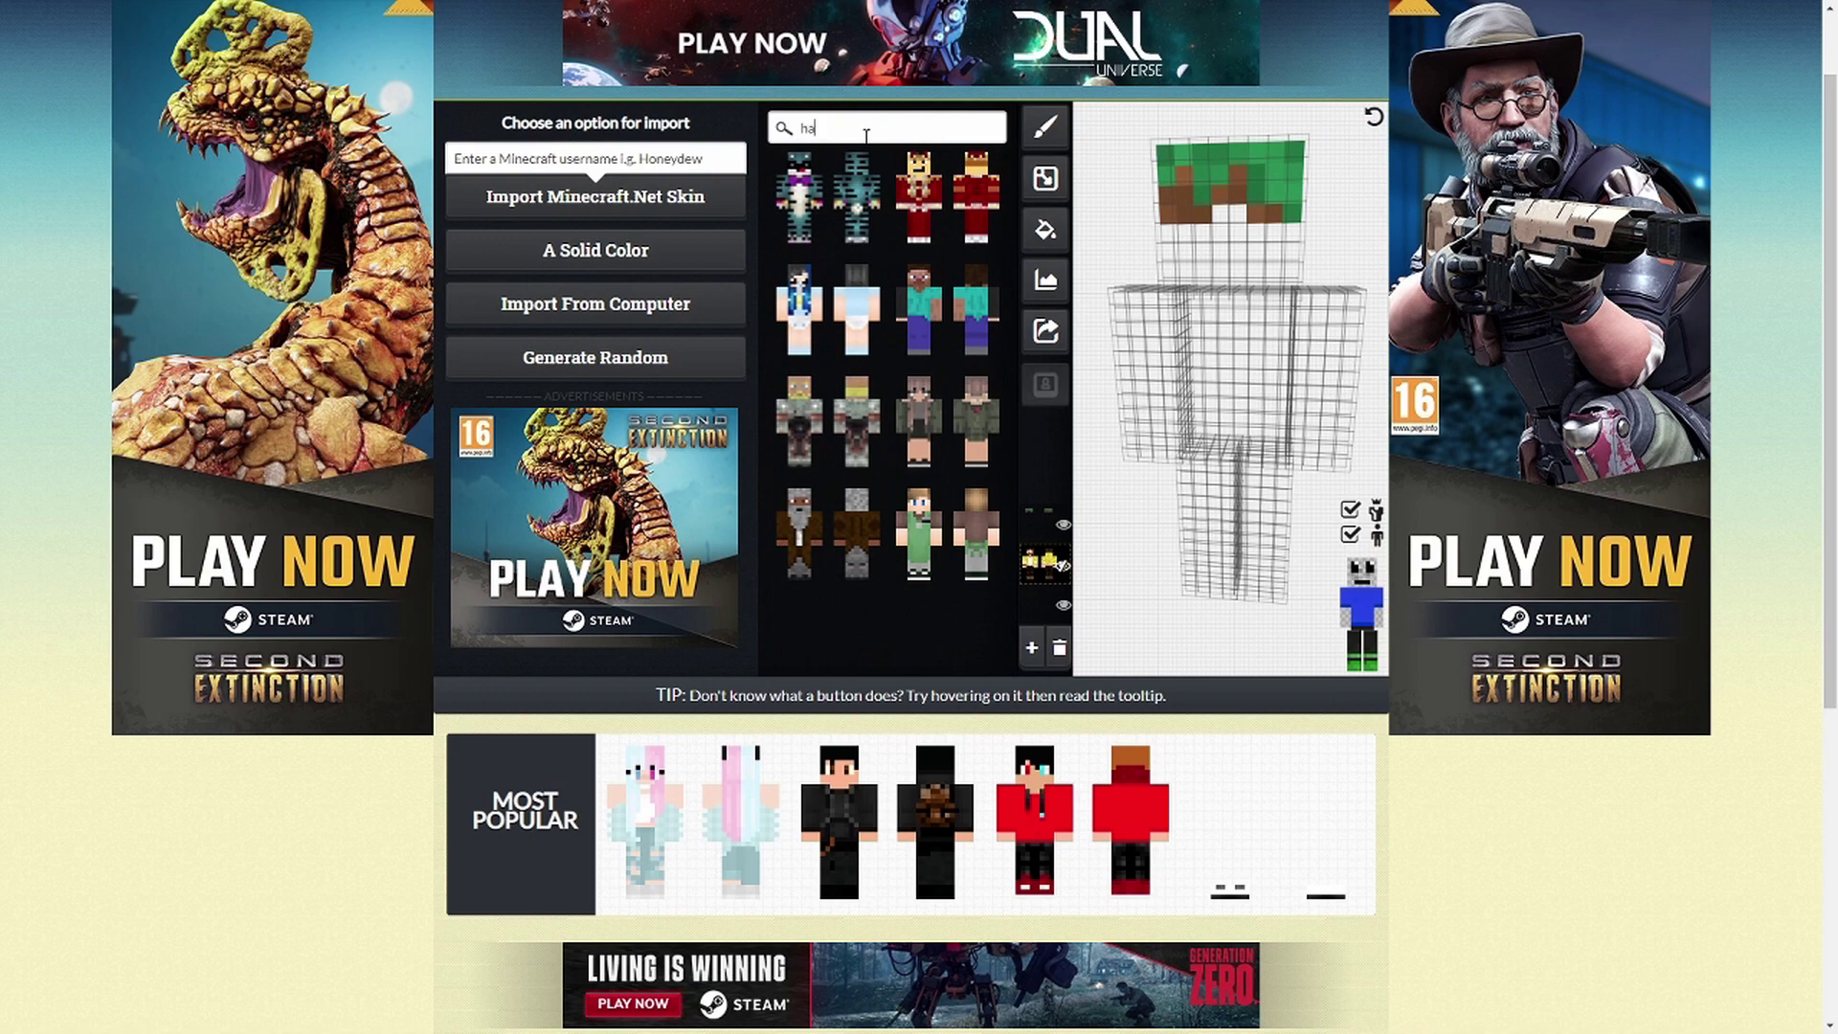
pyautogui.click(928, 498)
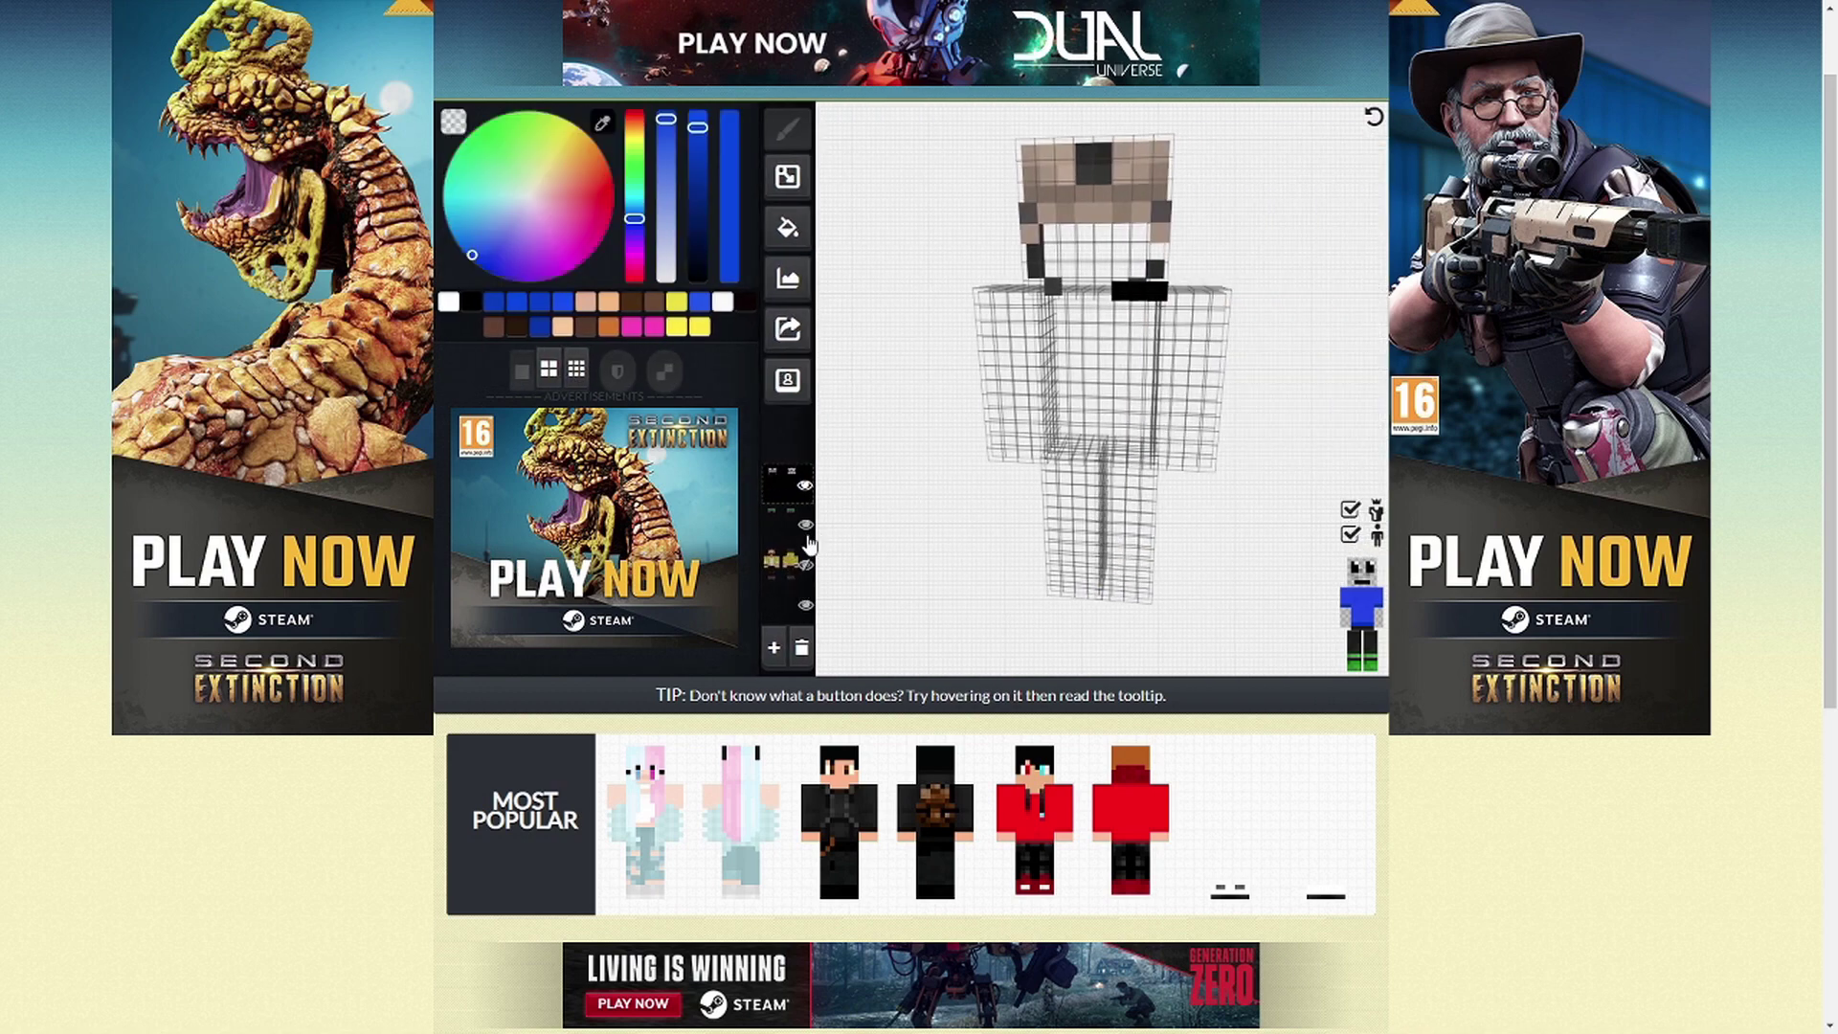
# Show the yellow-jacket layer again and hide the grey hat layer so the face shows
pyautogui.click(808, 539)
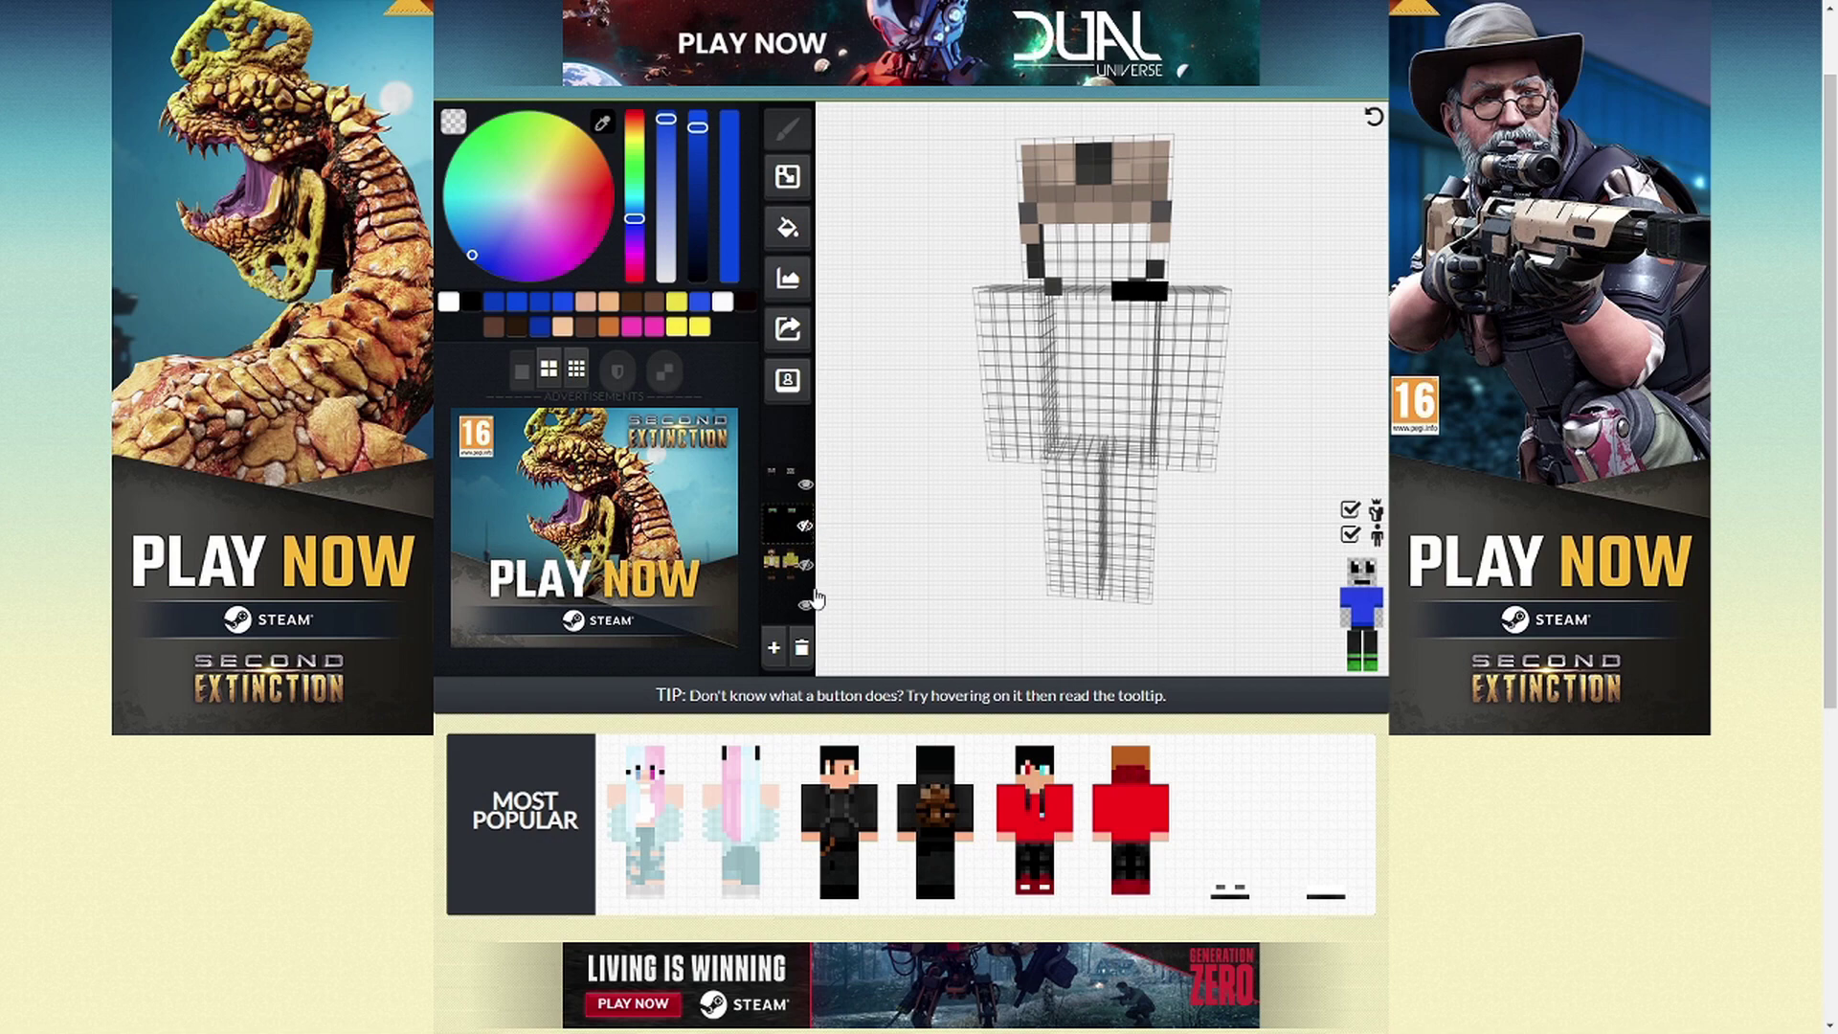
pyautogui.click(804, 564)
pyautogui.moveTo(962, 478)
pyautogui.mouseDown()
pyautogui.moveTo(865, 468)
pyautogui.moveTo(984, 476)
pyautogui.mouseUp()
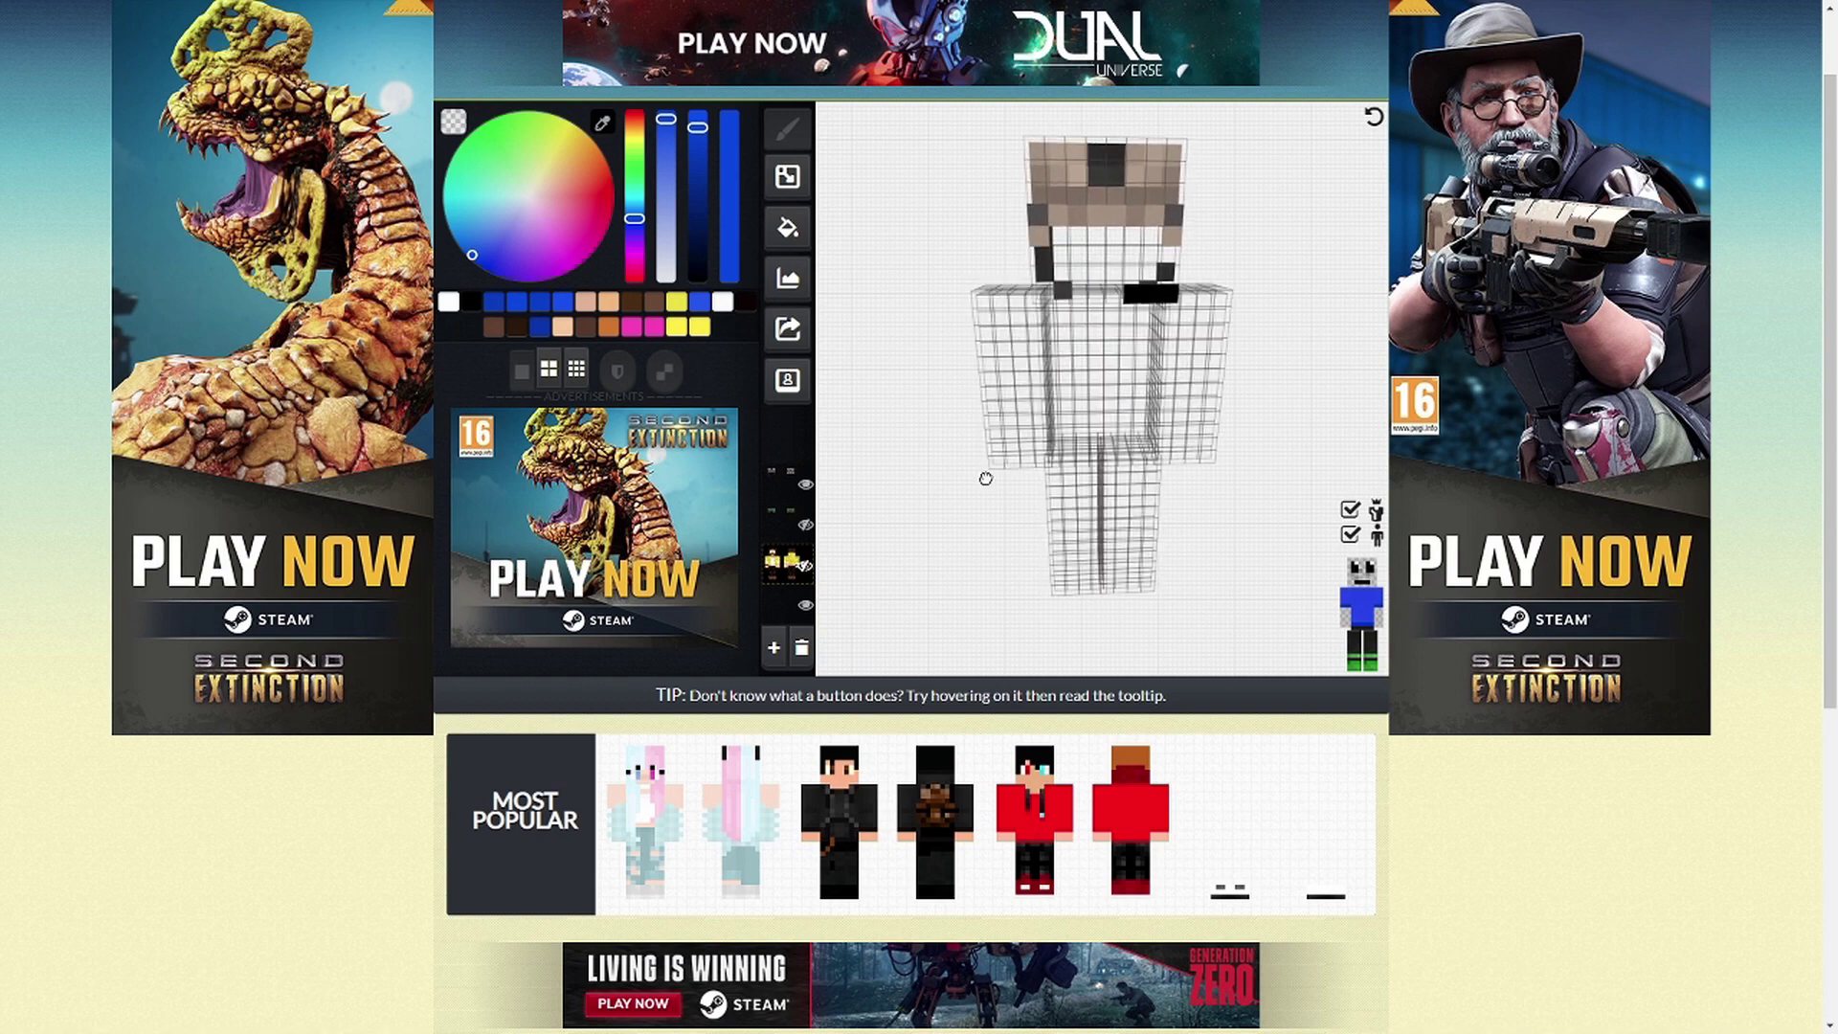
pyautogui.click(807, 576)
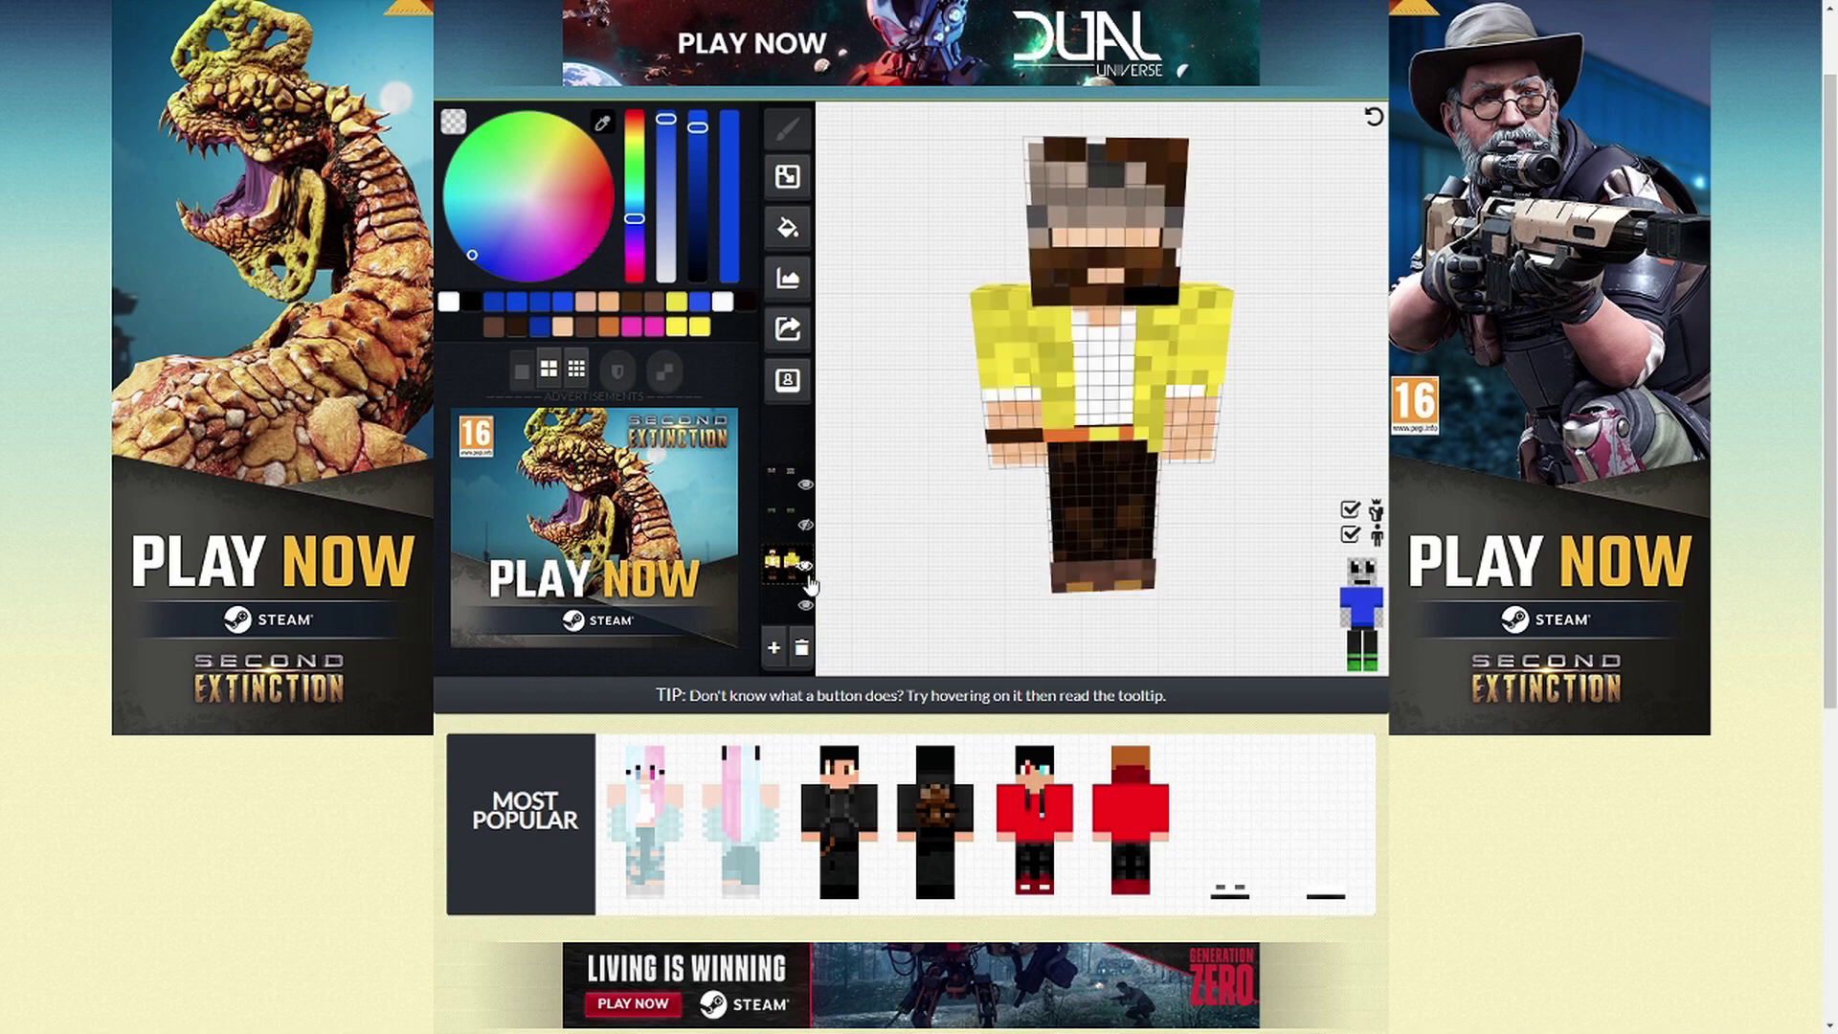
pyautogui.moveTo(870, 520); pyautogui.dragTo(962, 566)
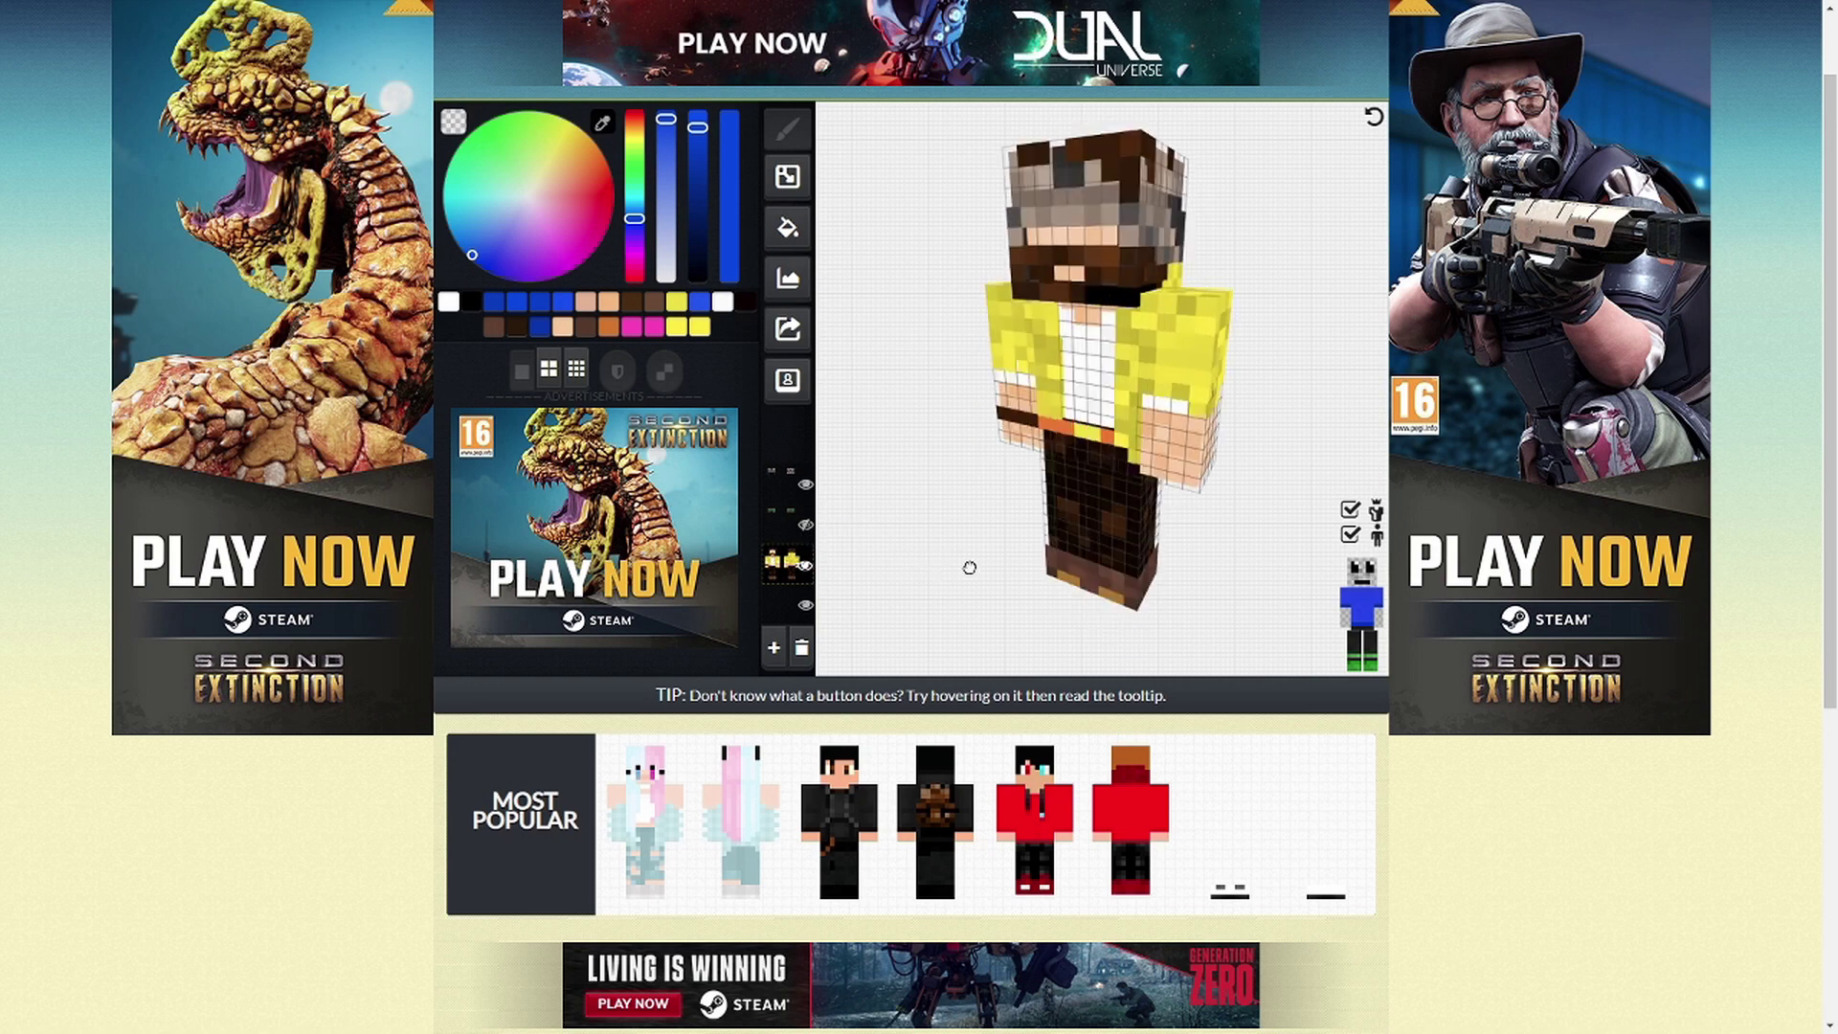
pyautogui.click(805, 486)
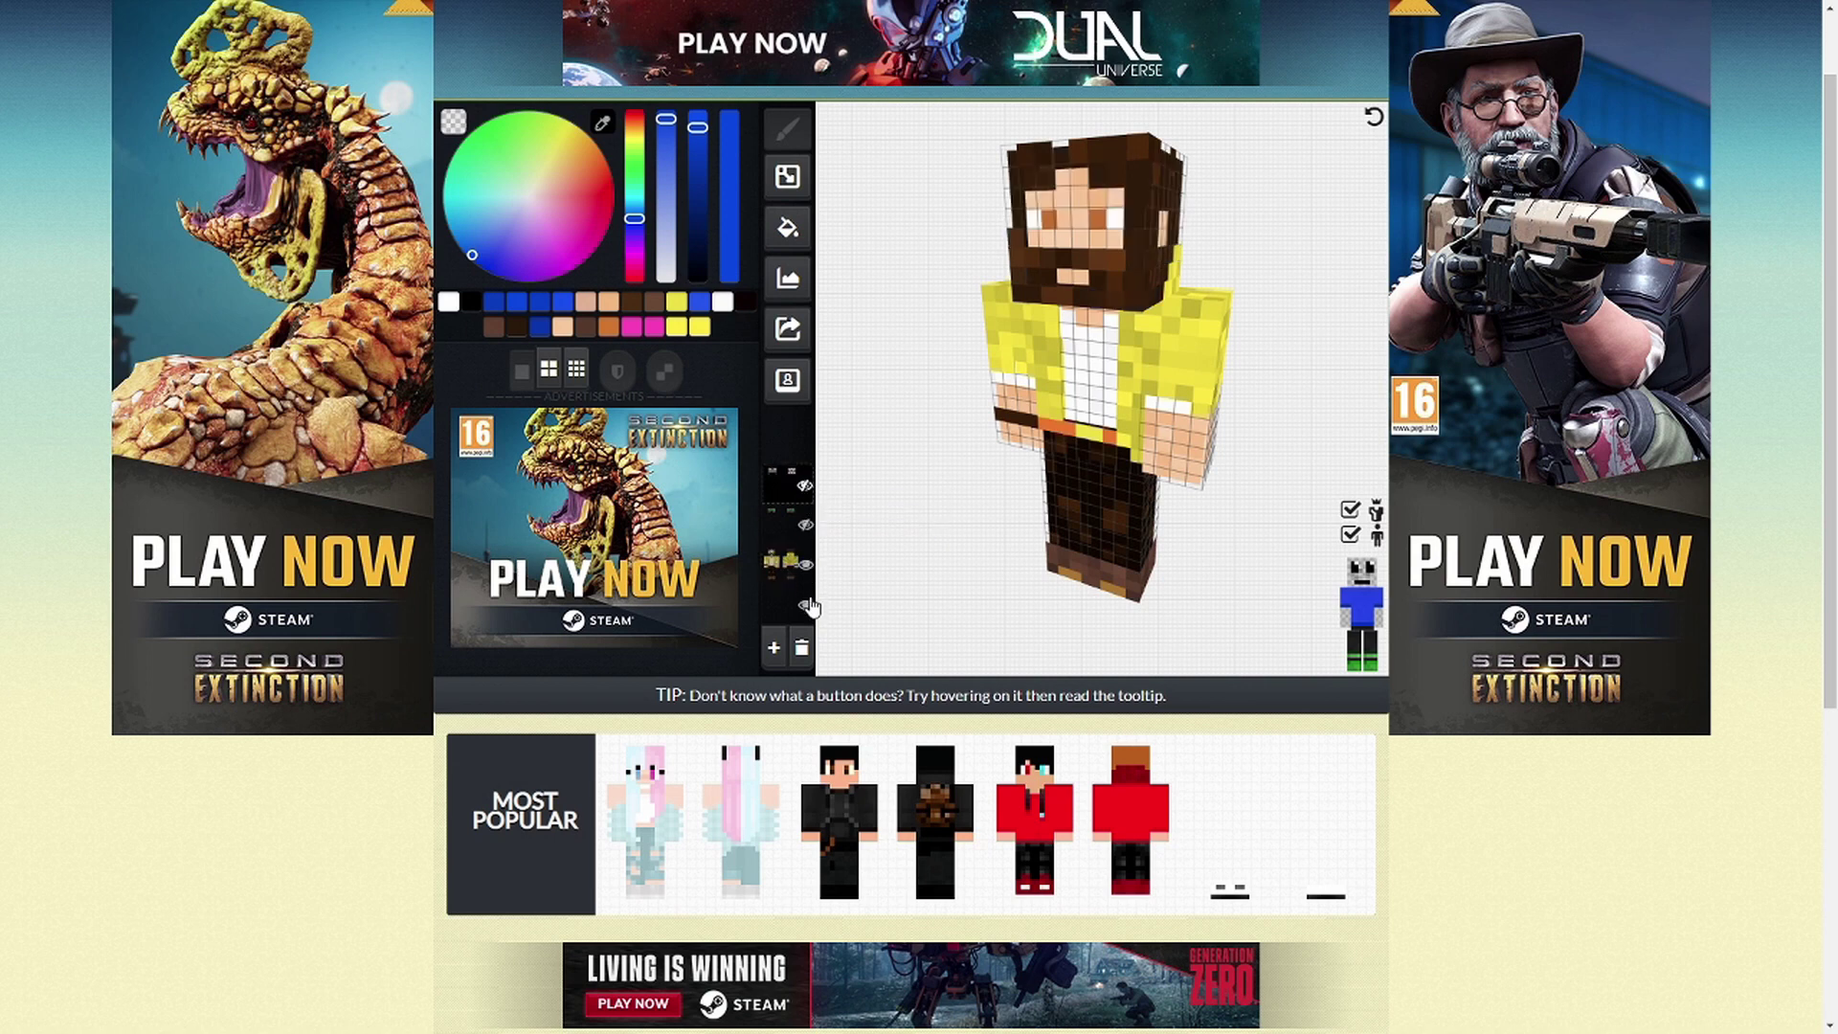
# Hide the outer overlay, move the dark hat layer to the top, and select the yellow skin layer
pyautogui.click(1350, 534)
pyautogui.moveTo(1231, 492); pyautogui.dragTo(1188, 532)
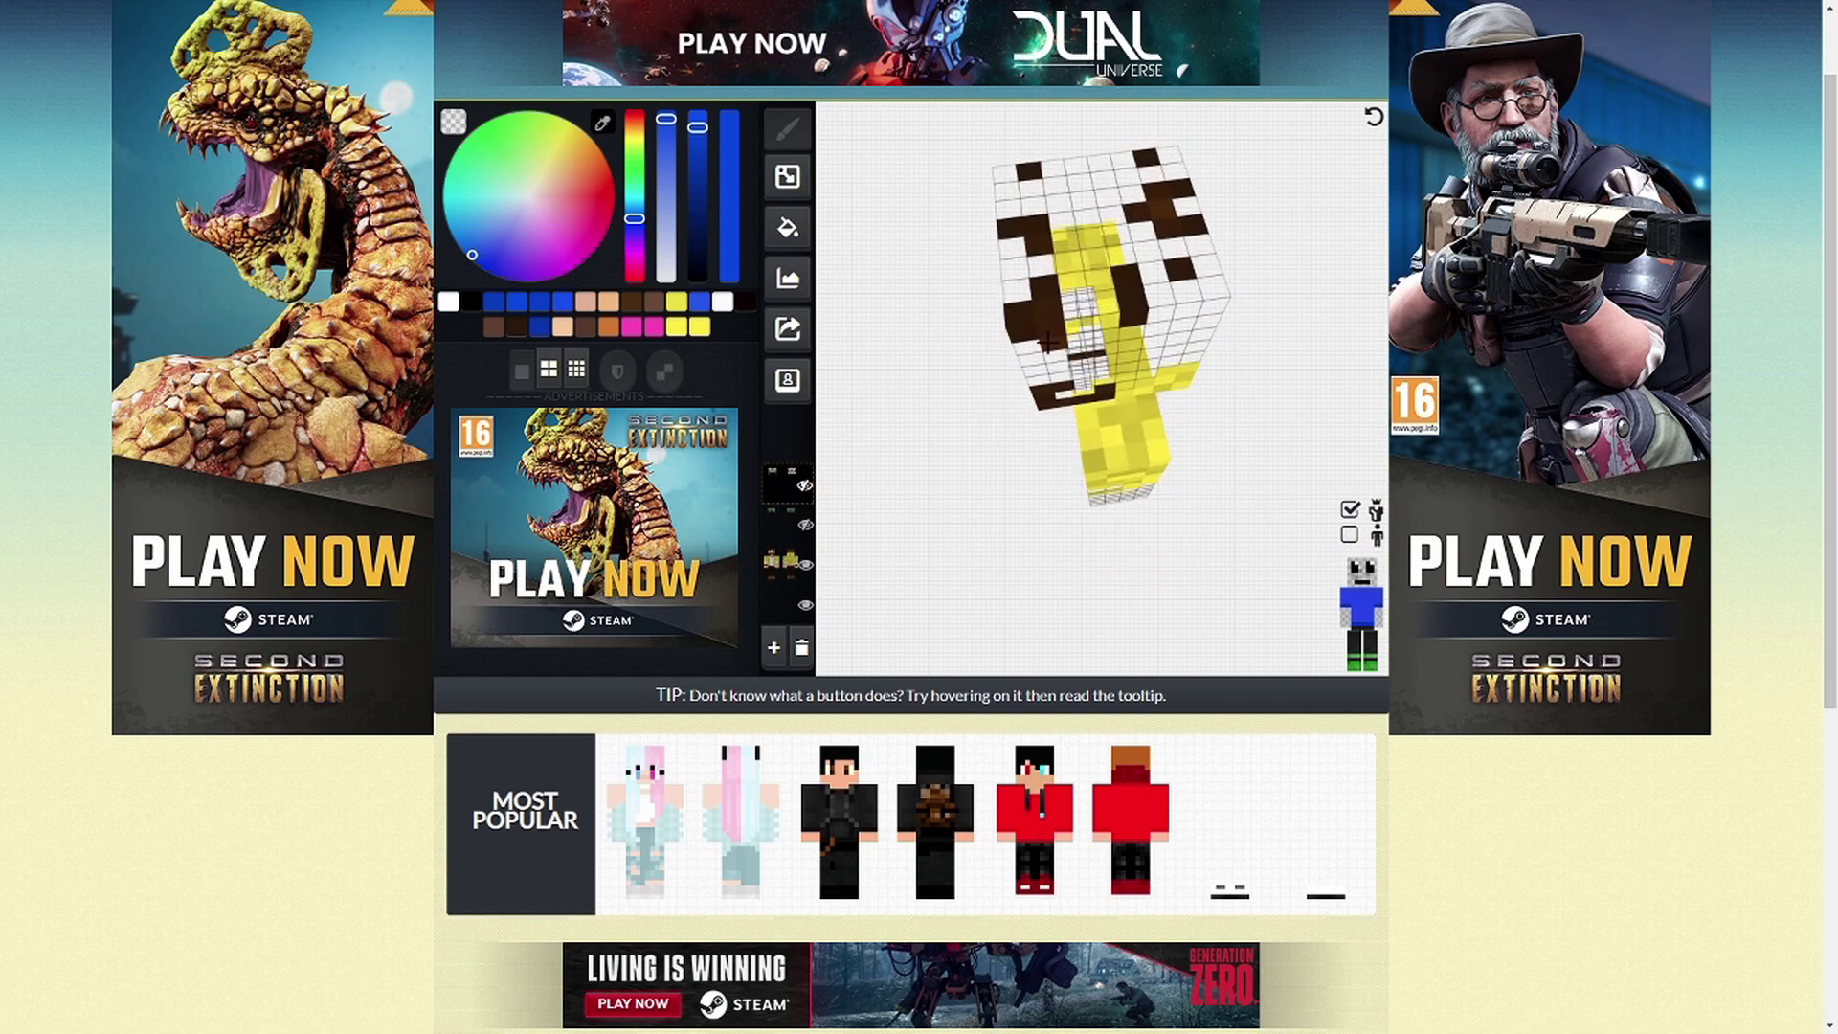
pyautogui.scroll(1, 1192, 727)
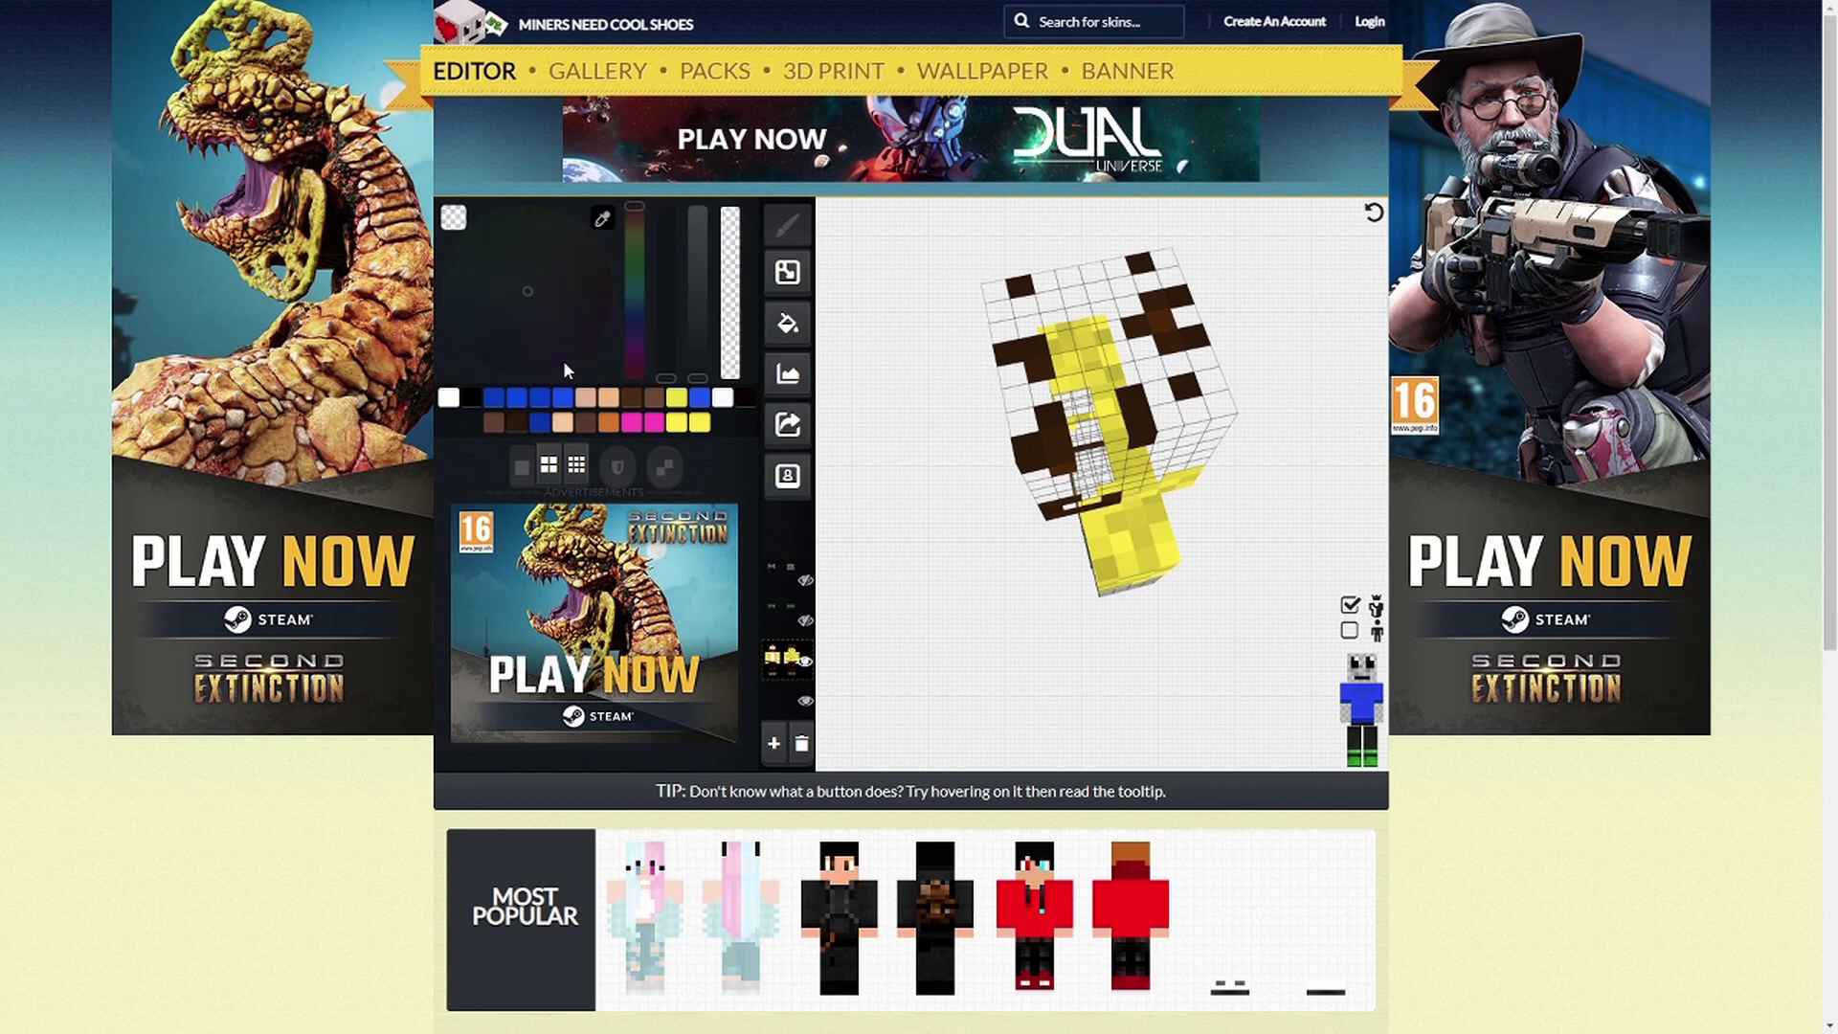
pyautogui.click(780, 617)
pyautogui.moveTo(780, 618); pyautogui.dragTo(775, 578)
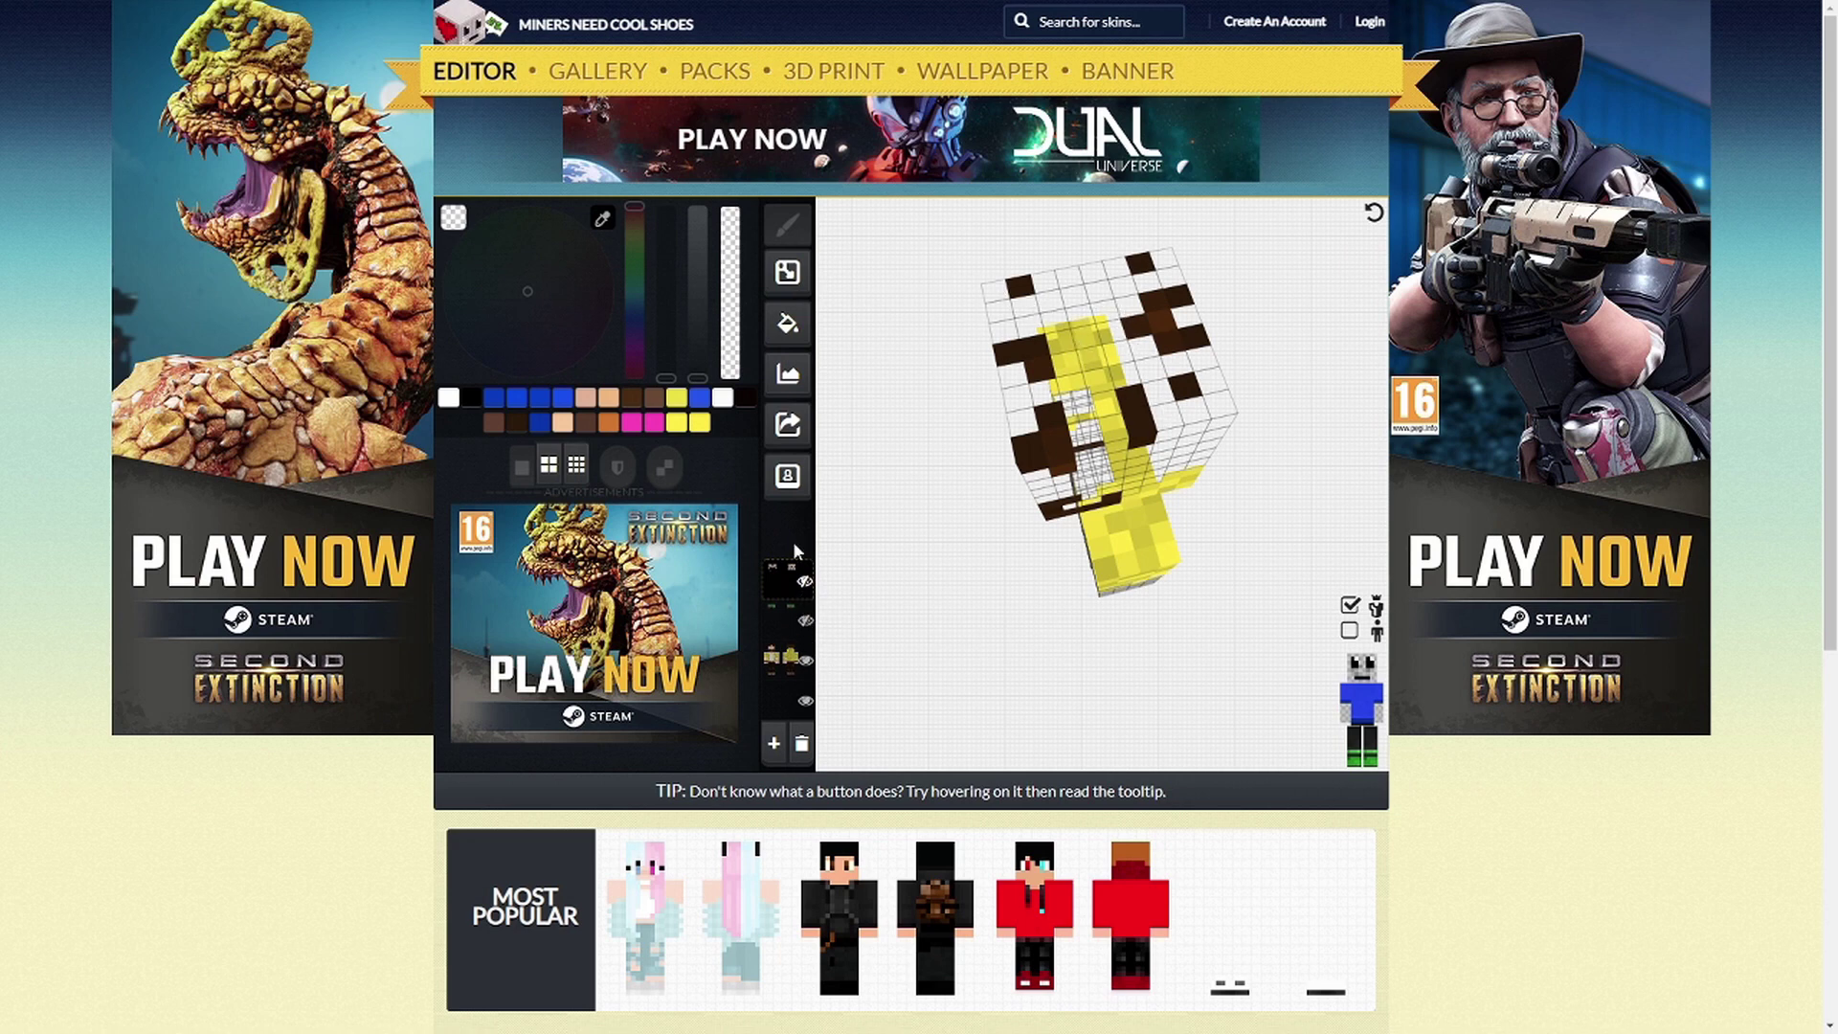
pyautogui.click(806, 582)
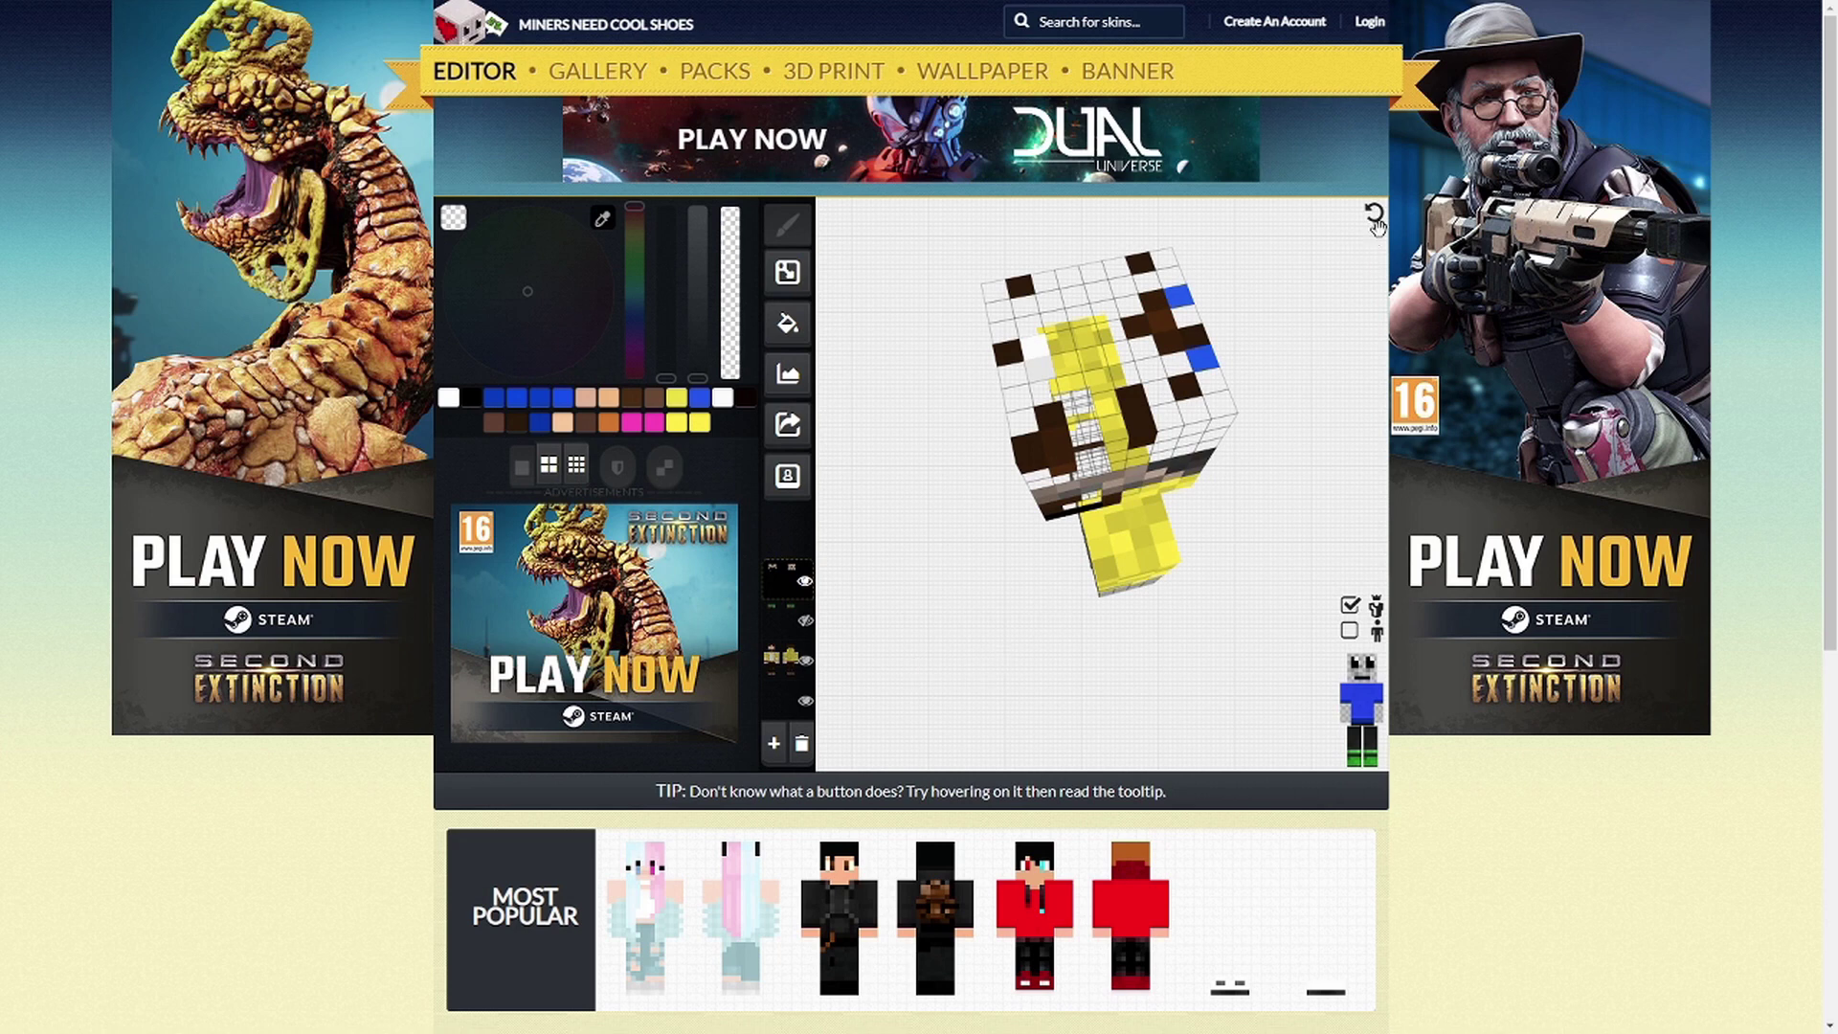
pyautogui.click(806, 582)
pyautogui.click(804, 582)
pyautogui.click(805, 585)
pyautogui.click(783, 659)
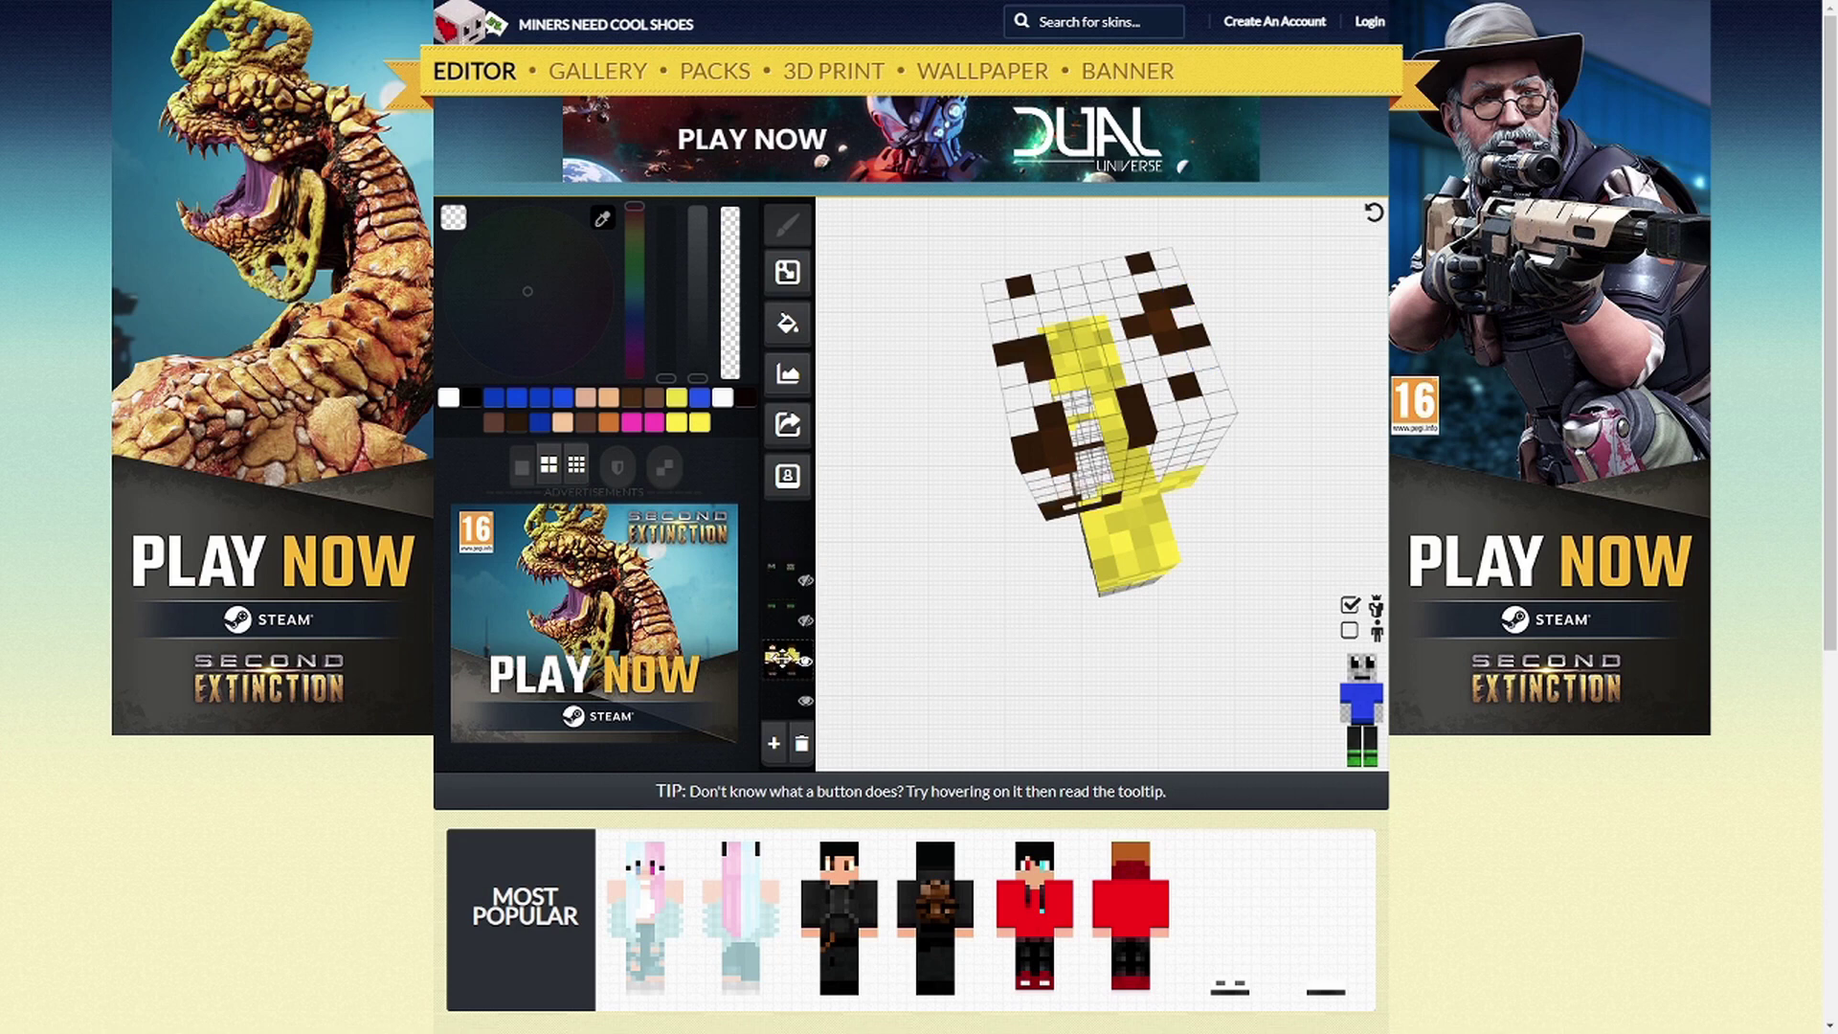
# Paint the brown pixels on the head's side, top and left white, then show the grey hat layer
pyautogui.moveTo(1170, 349)
pyautogui.mouseDown()
pyautogui.moveTo(1192, 335)
pyautogui.moveTo(1177, 302)
pyautogui.moveTo(1137, 322)
pyautogui.mouseUp()
pyautogui.click(1186, 389)
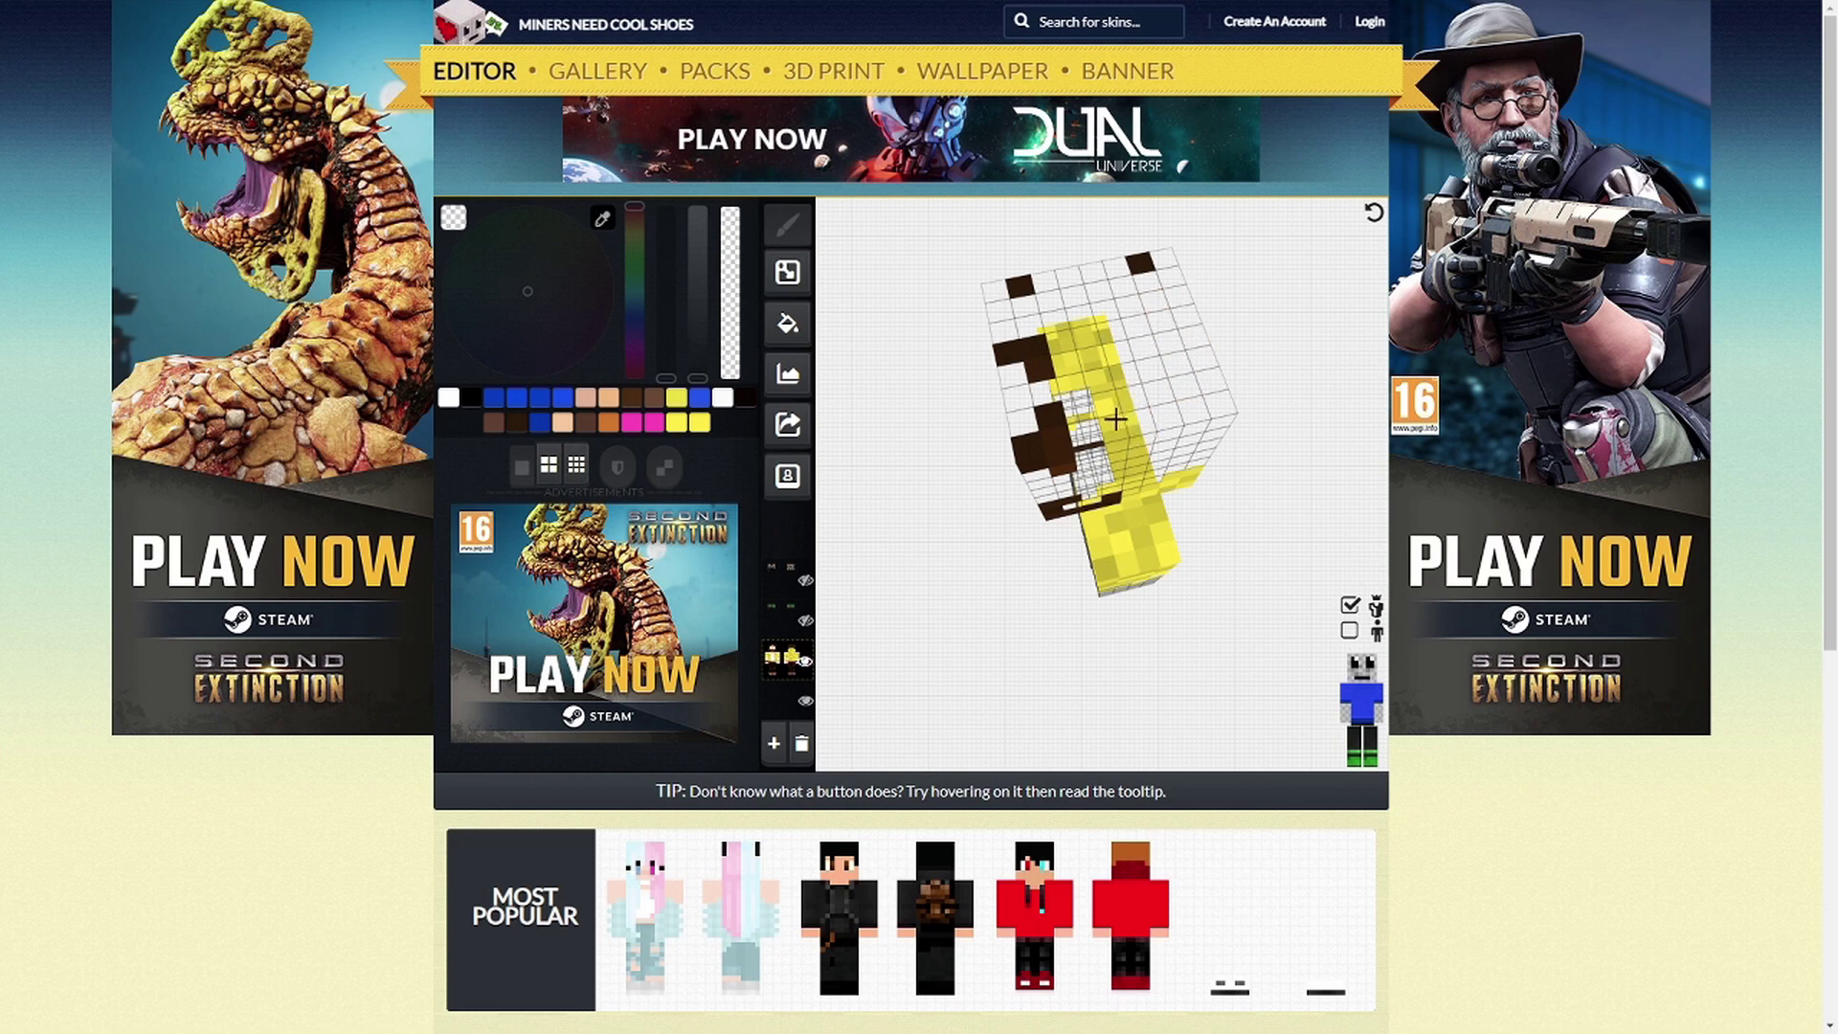
pyautogui.moveTo(917, 432); pyautogui.dragTo(1013, 434)
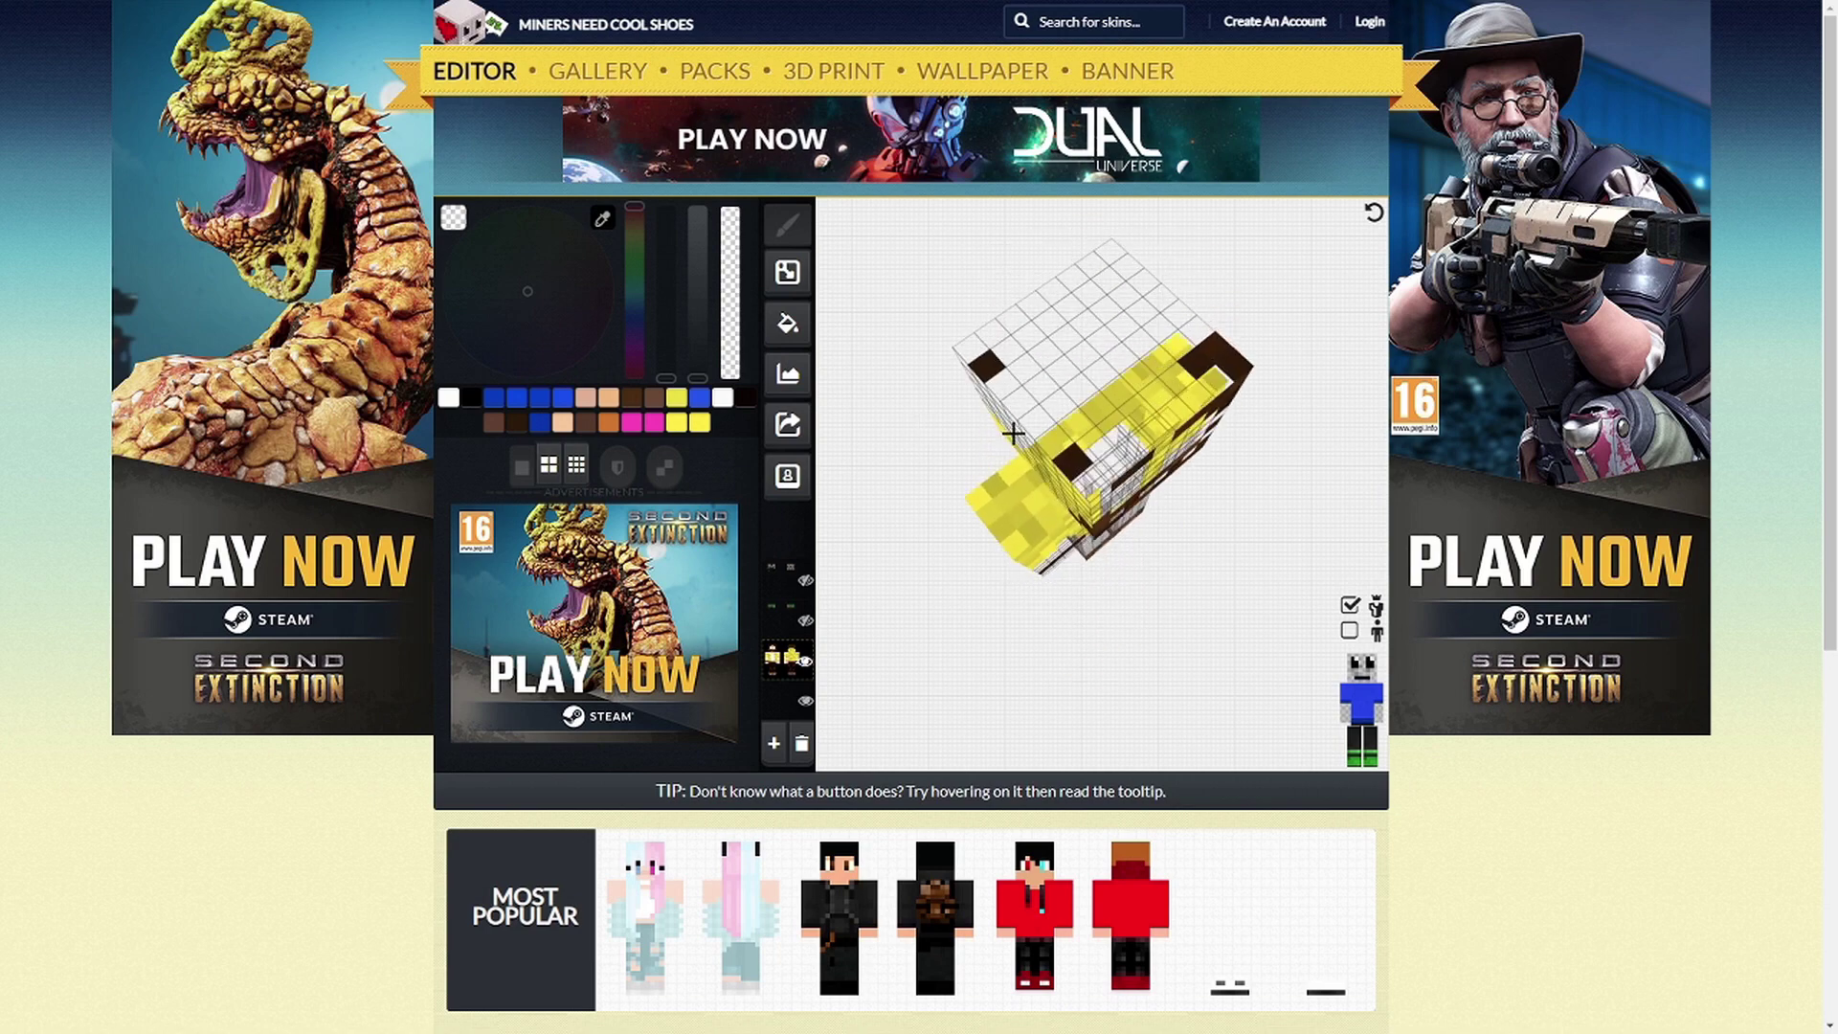
pyautogui.moveTo(1210, 517); pyautogui.dragTo(1105, 341)
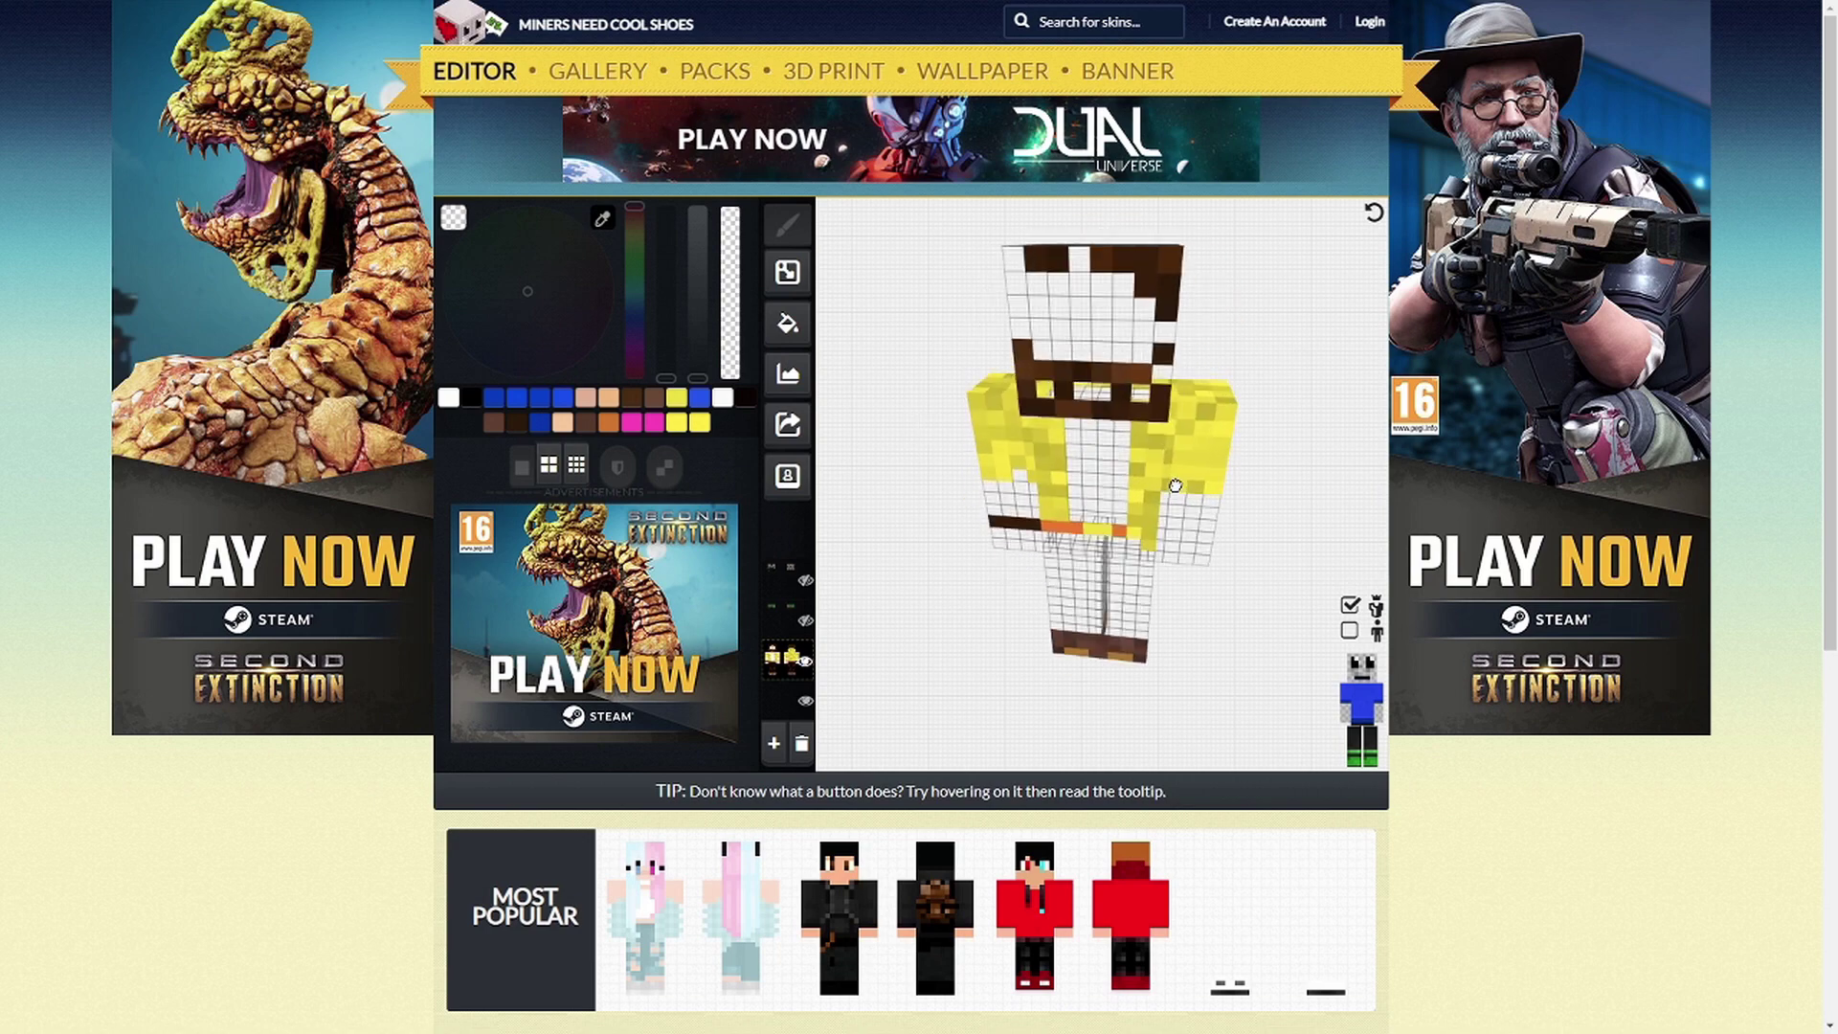
pyautogui.moveTo(1051, 262)
pyautogui.mouseDown()
pyautogui.moveTo(1146, 257)
pyautogui.moveTo(1101, 257)
pyautogui.mouseUp()
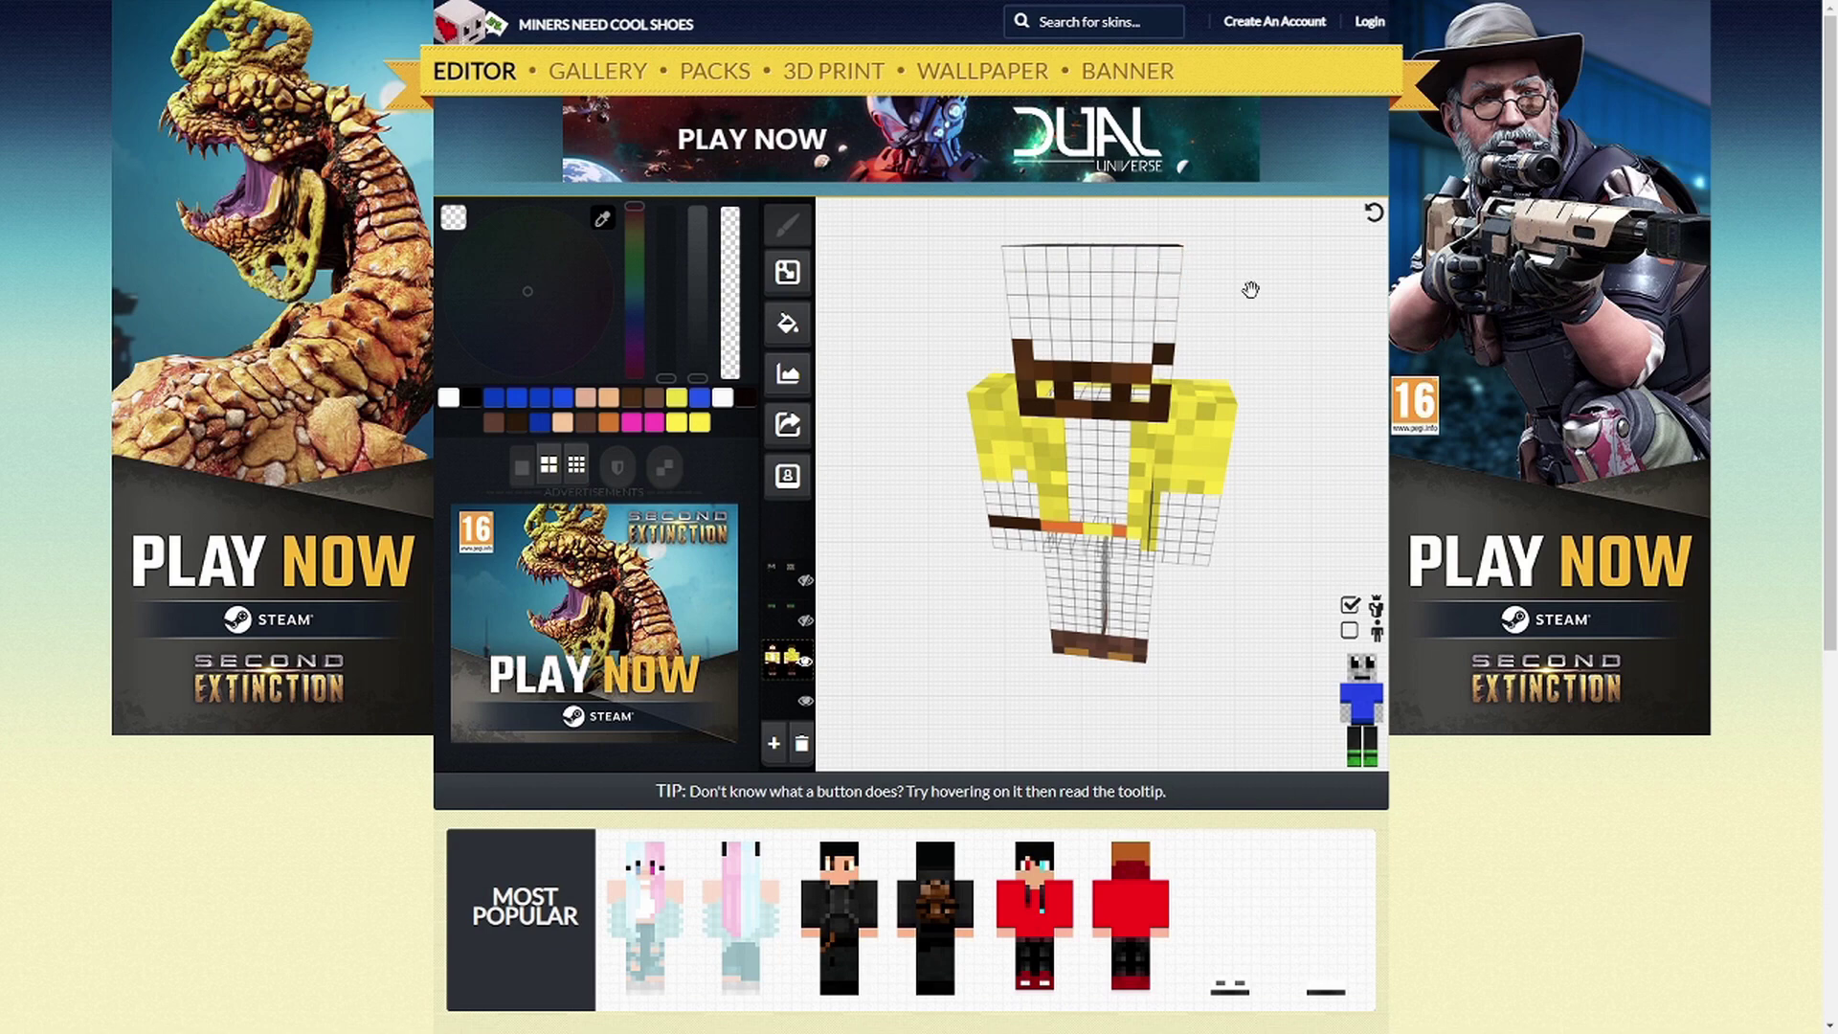
pyautogui.moveTo(1166, 260); pyautogui.dragTo(1193, 307)
pyautogui.moveTo(1032, 323)
pyautogui.mouseDown()
pyautogui.moveTo(1062, 335)
pyautogui.moveTo(1058, 353)
pyautogui.moveTo(1041, 309)
pyautogui.moveTo(1075, 309)
pyautogui.mouseUp()
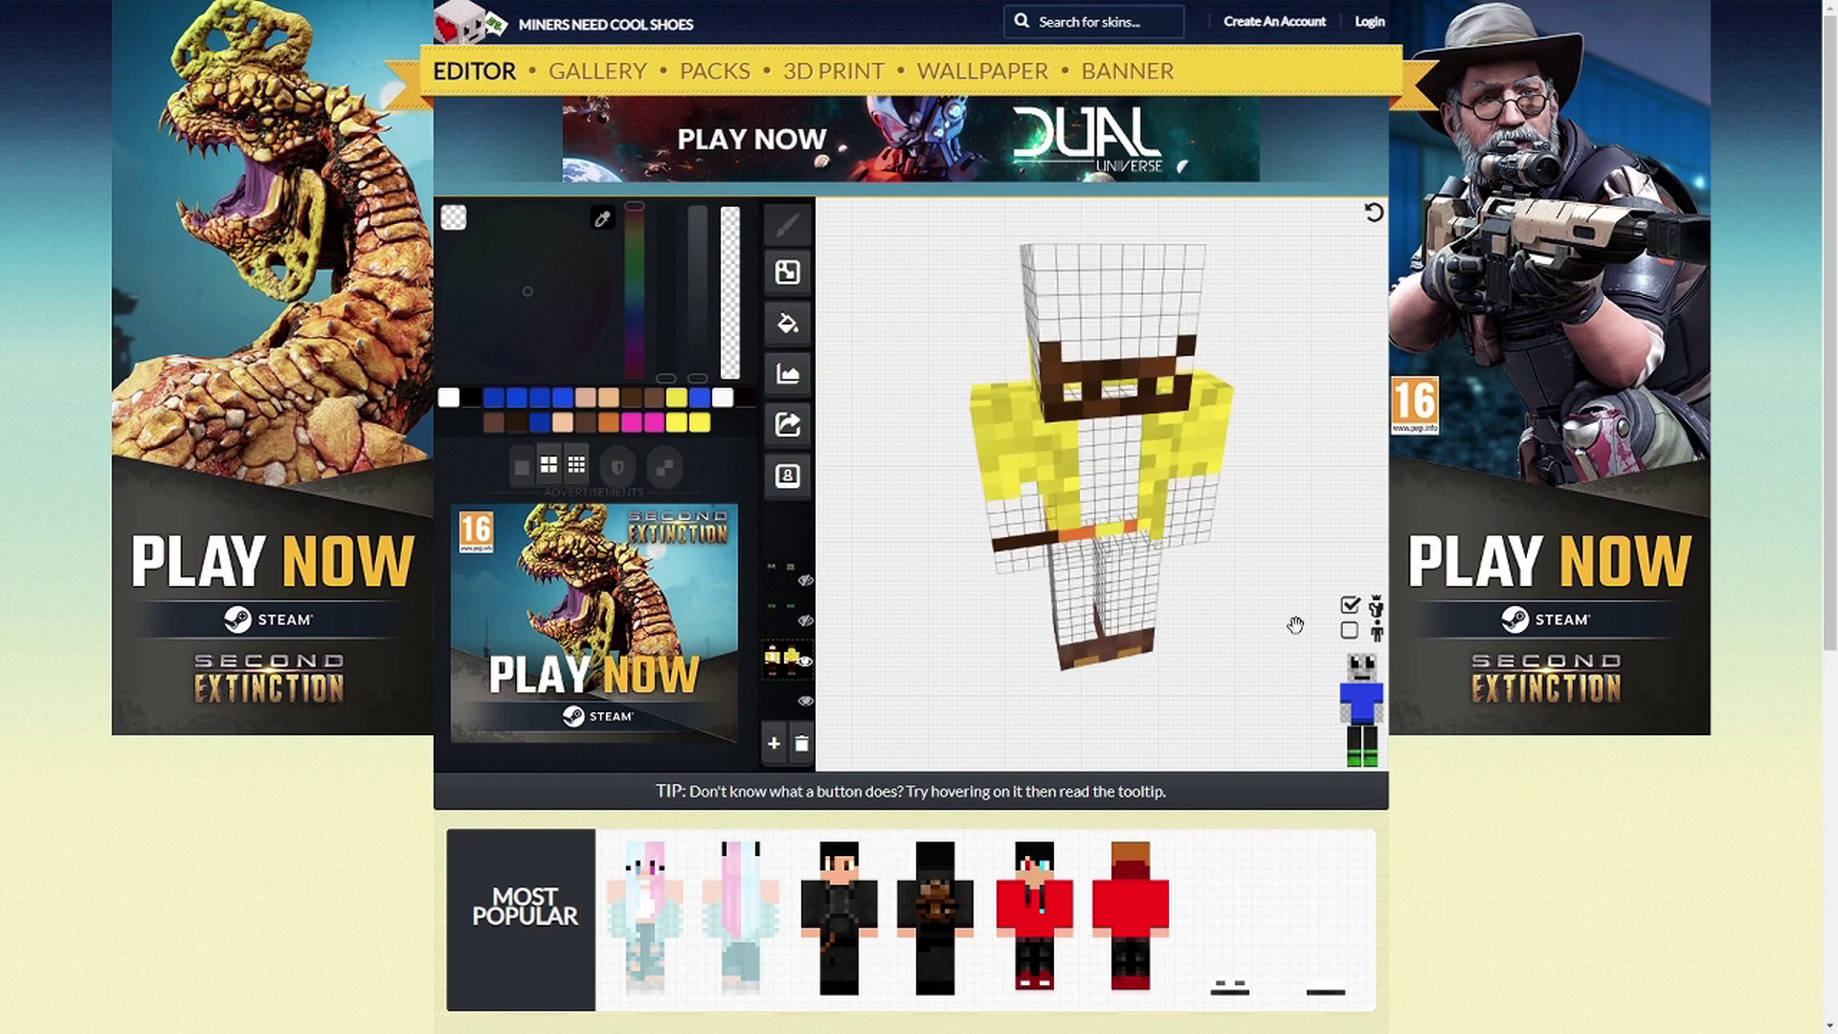
pyautogui.click(1350, 631)
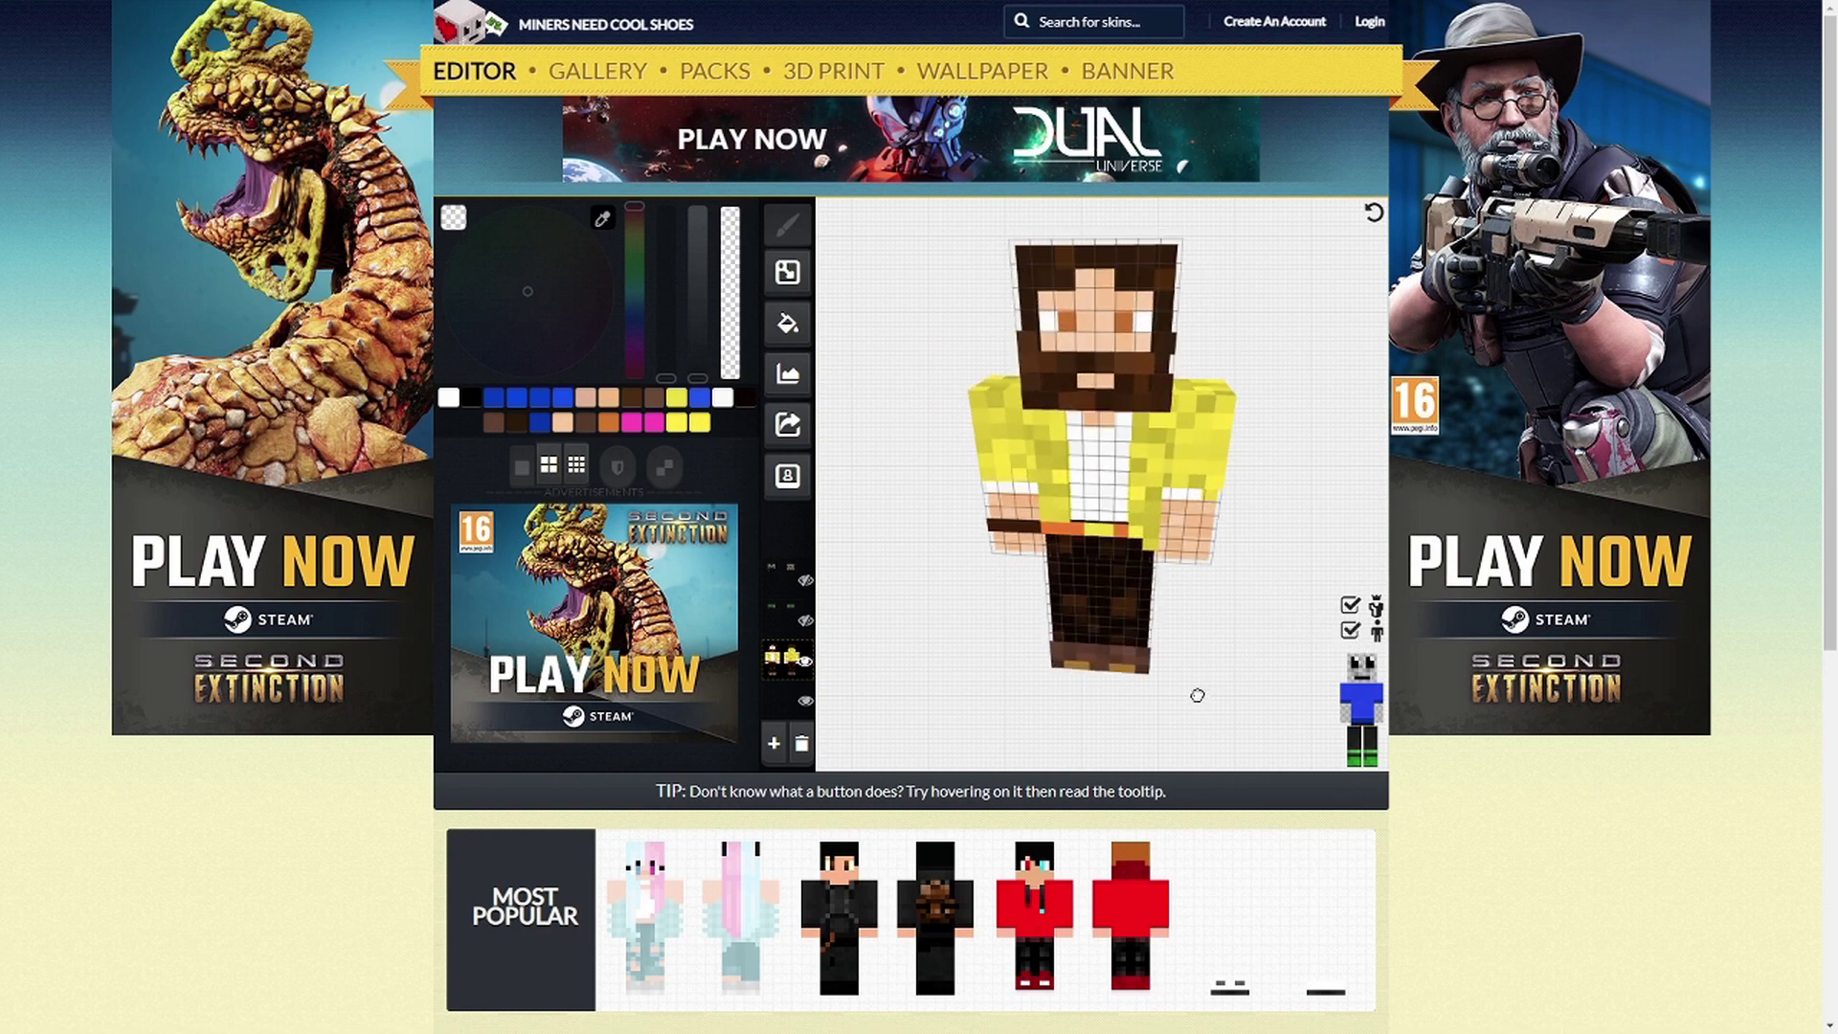
pyautogui.click(805, 580)
pyautogui.moveTo(1009, 608); pyautogui.dragTo(968, 612)
pyautogui.scroll(-1, 968, 611)
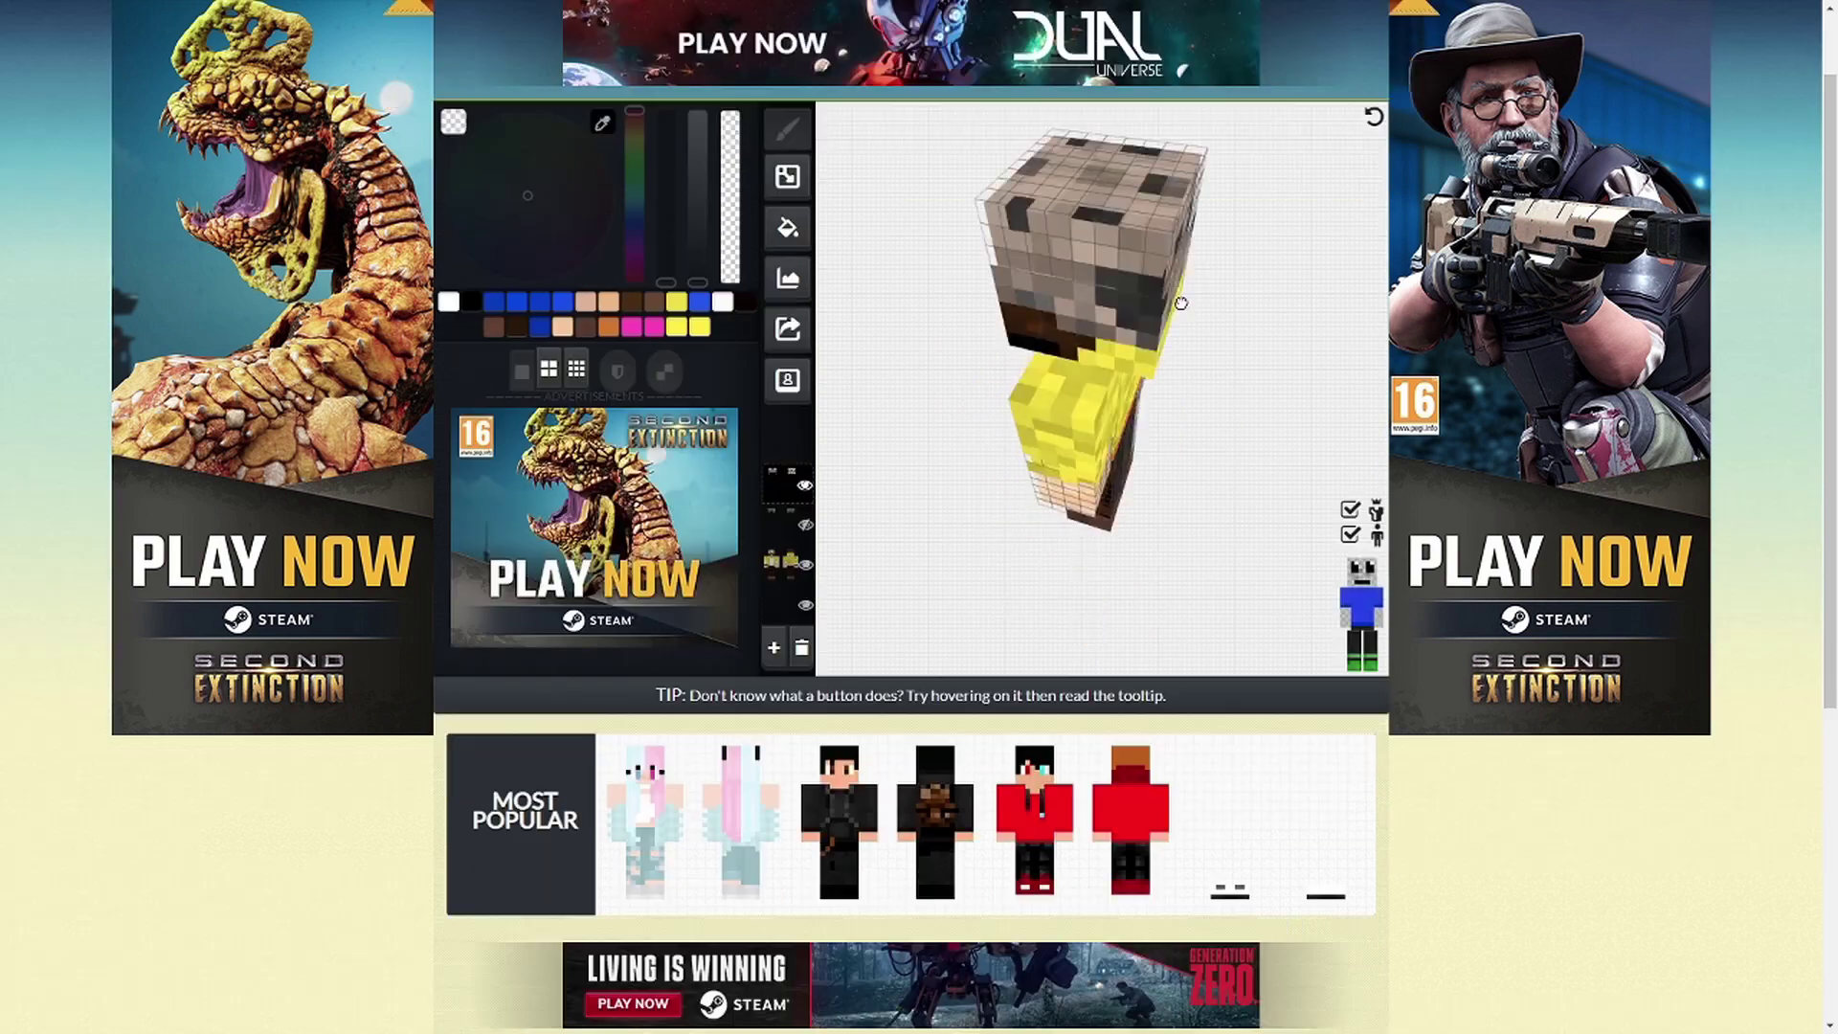
pyautogui.moveTo(1112, 292); pyautogui.dragTo(984, 282)
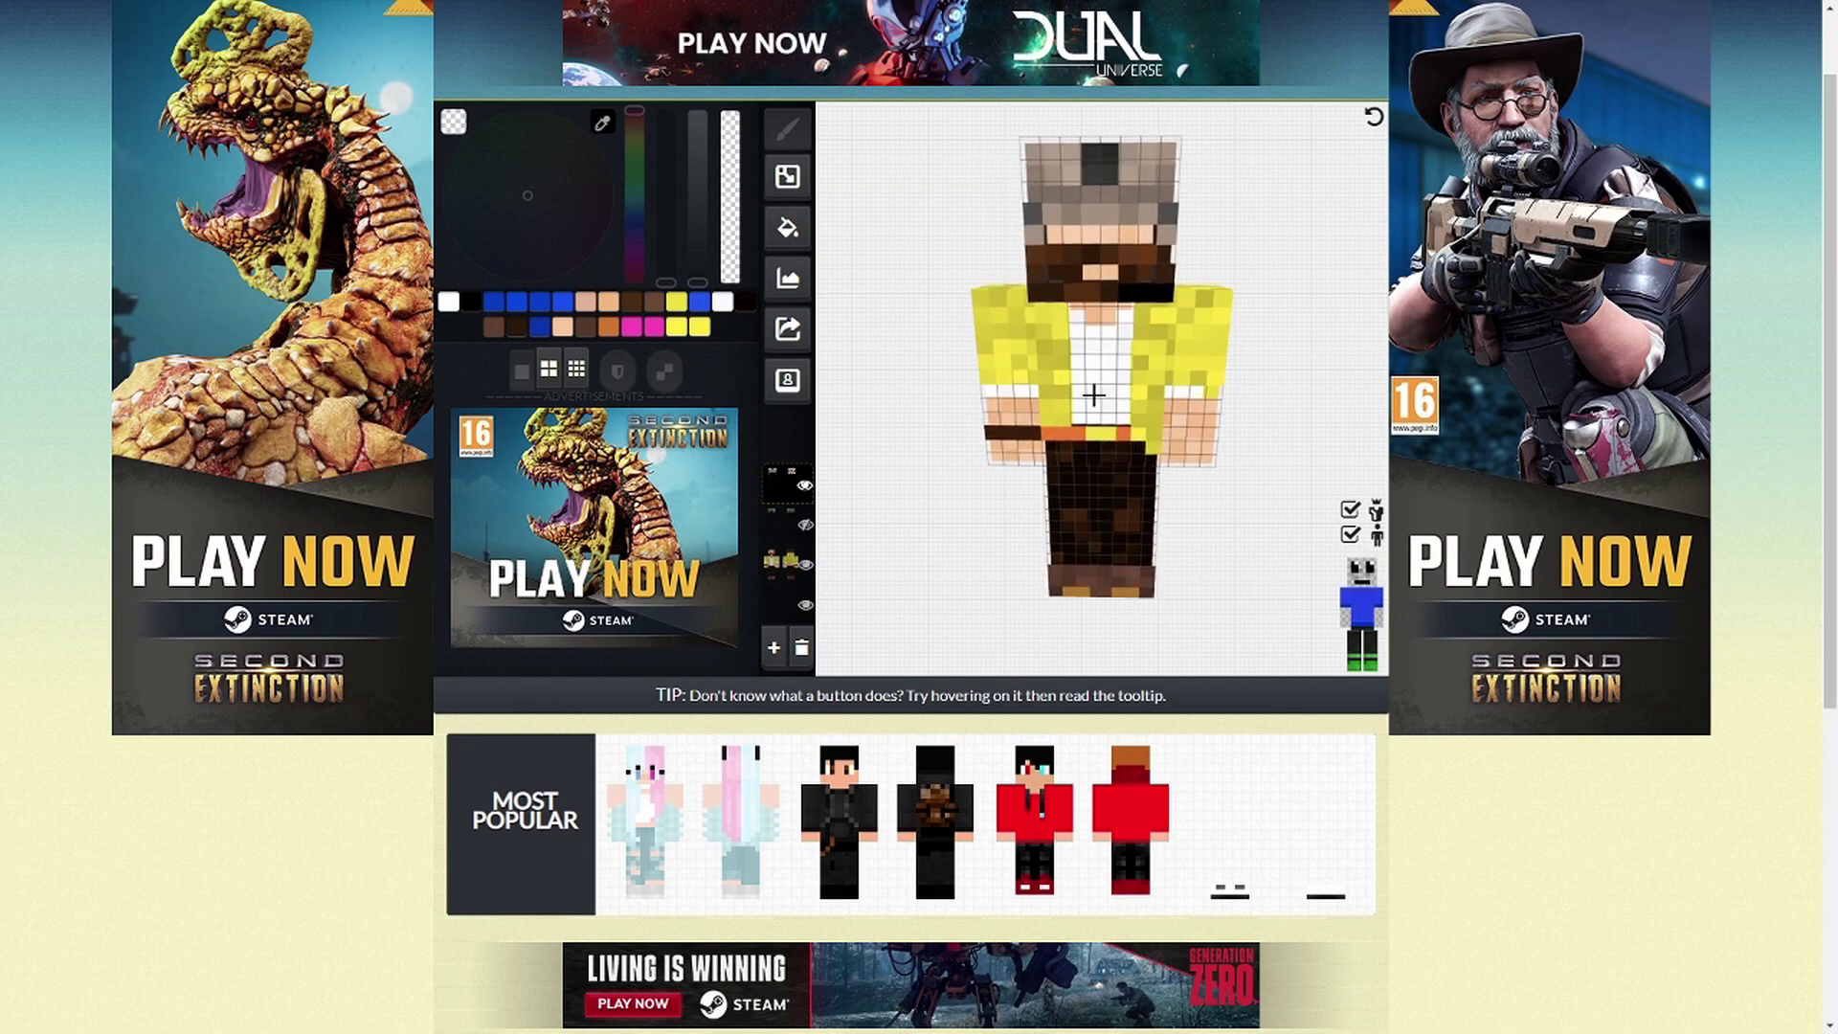
pyautogui.click(779, 566)
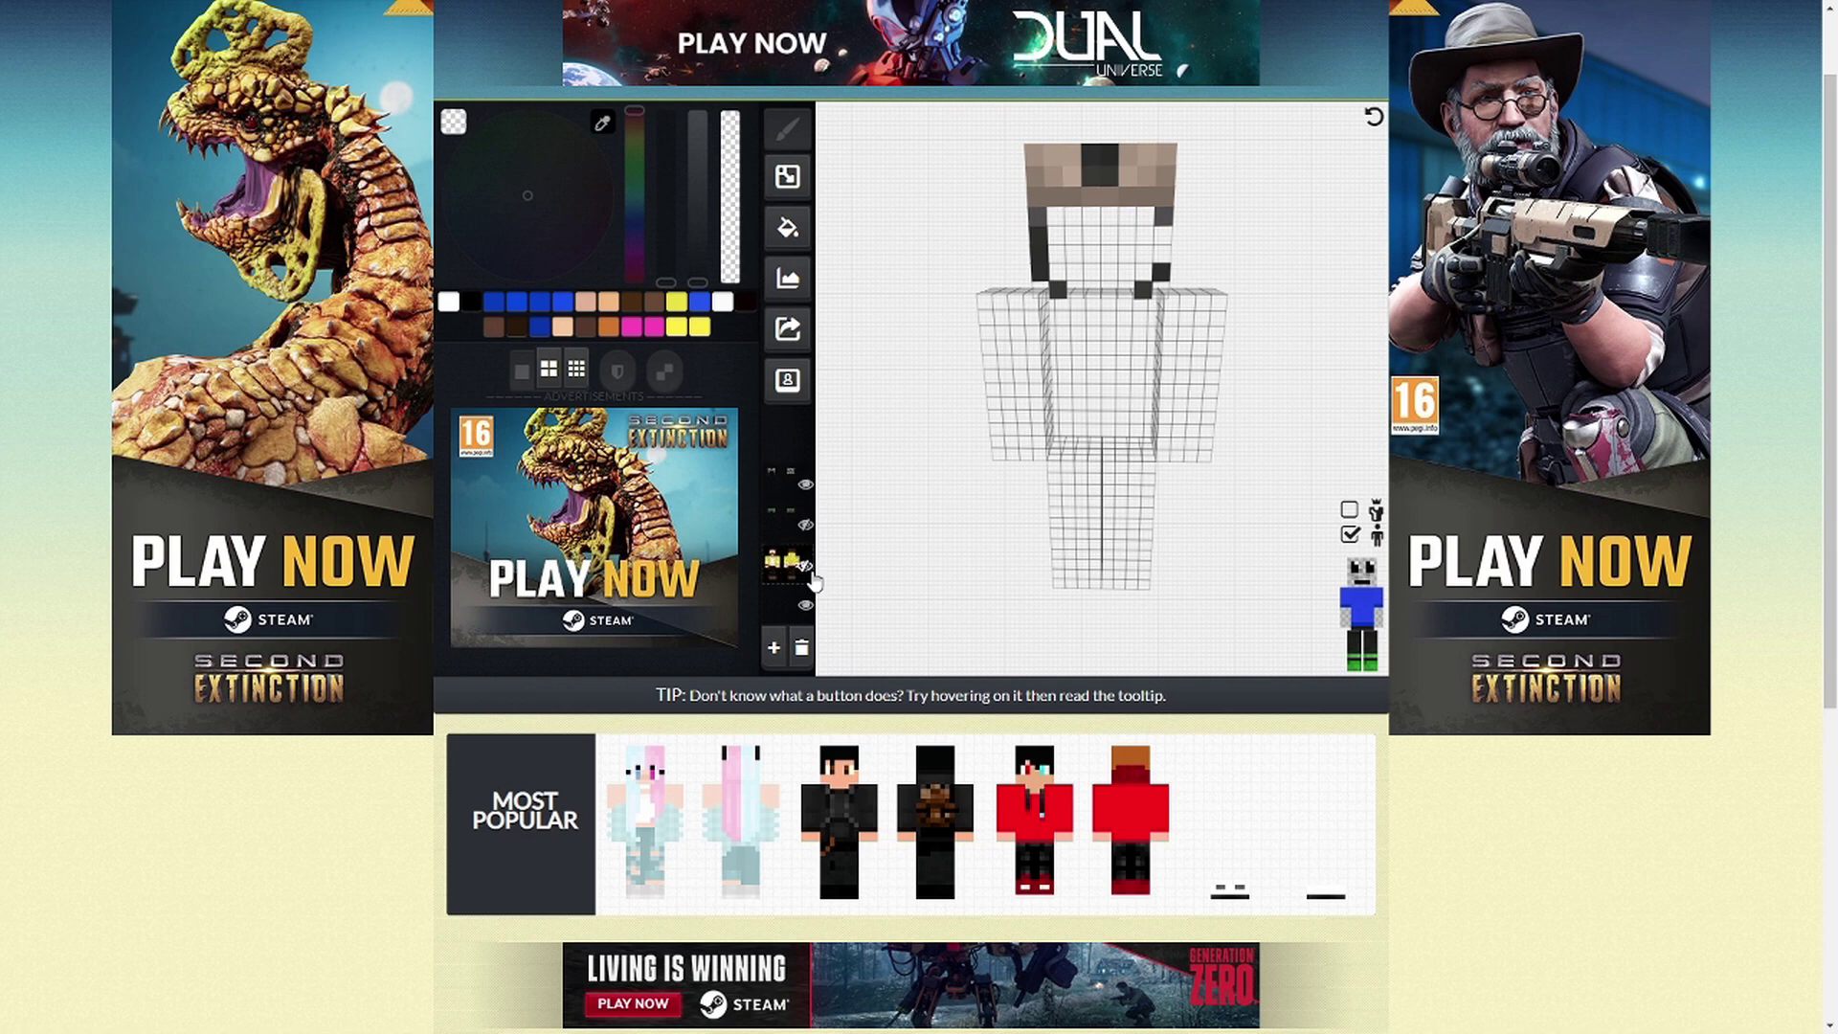
pyautogui.moveTo(861, 550)
pyautogui.mouseDown()
pyautogui.moveTo(923, 545)
pyautogui.moveTo(878, 557)
pyautogui.mouseUp()
pyautogui.click(1349, 510)
pyautogui.click(1351, 533)
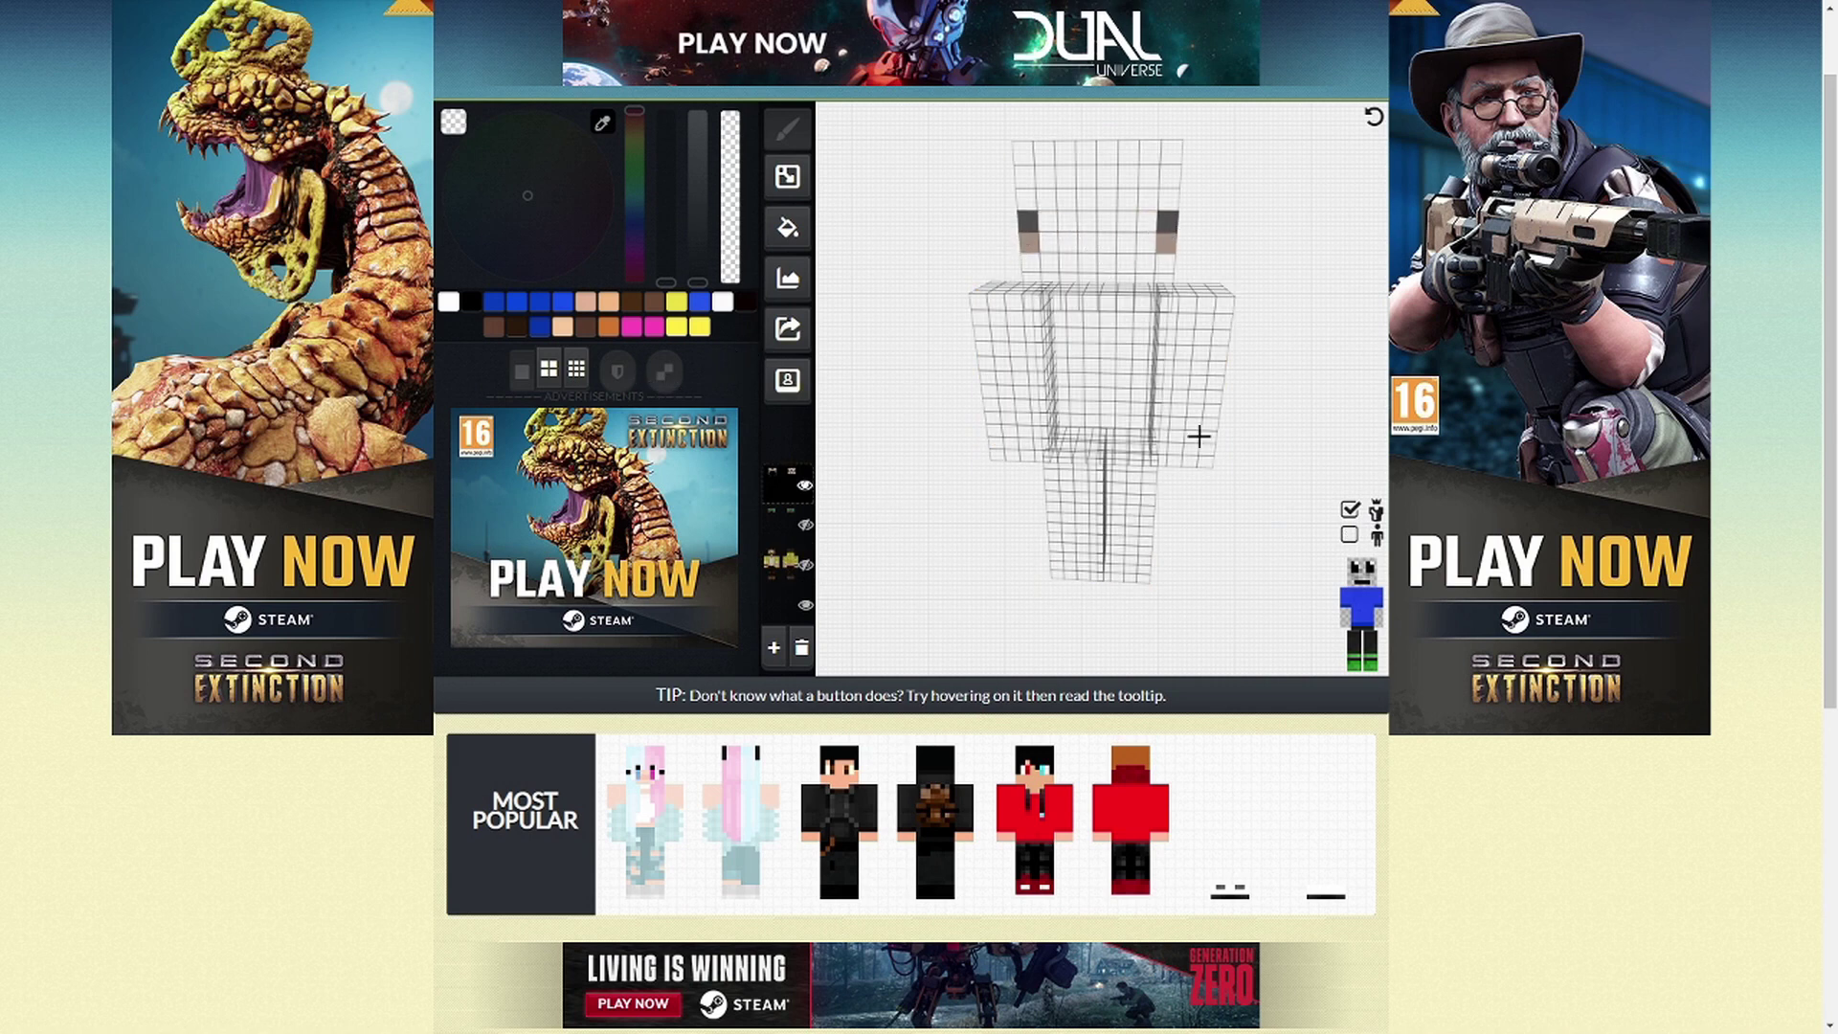
pyautogui.click(1350, 533)
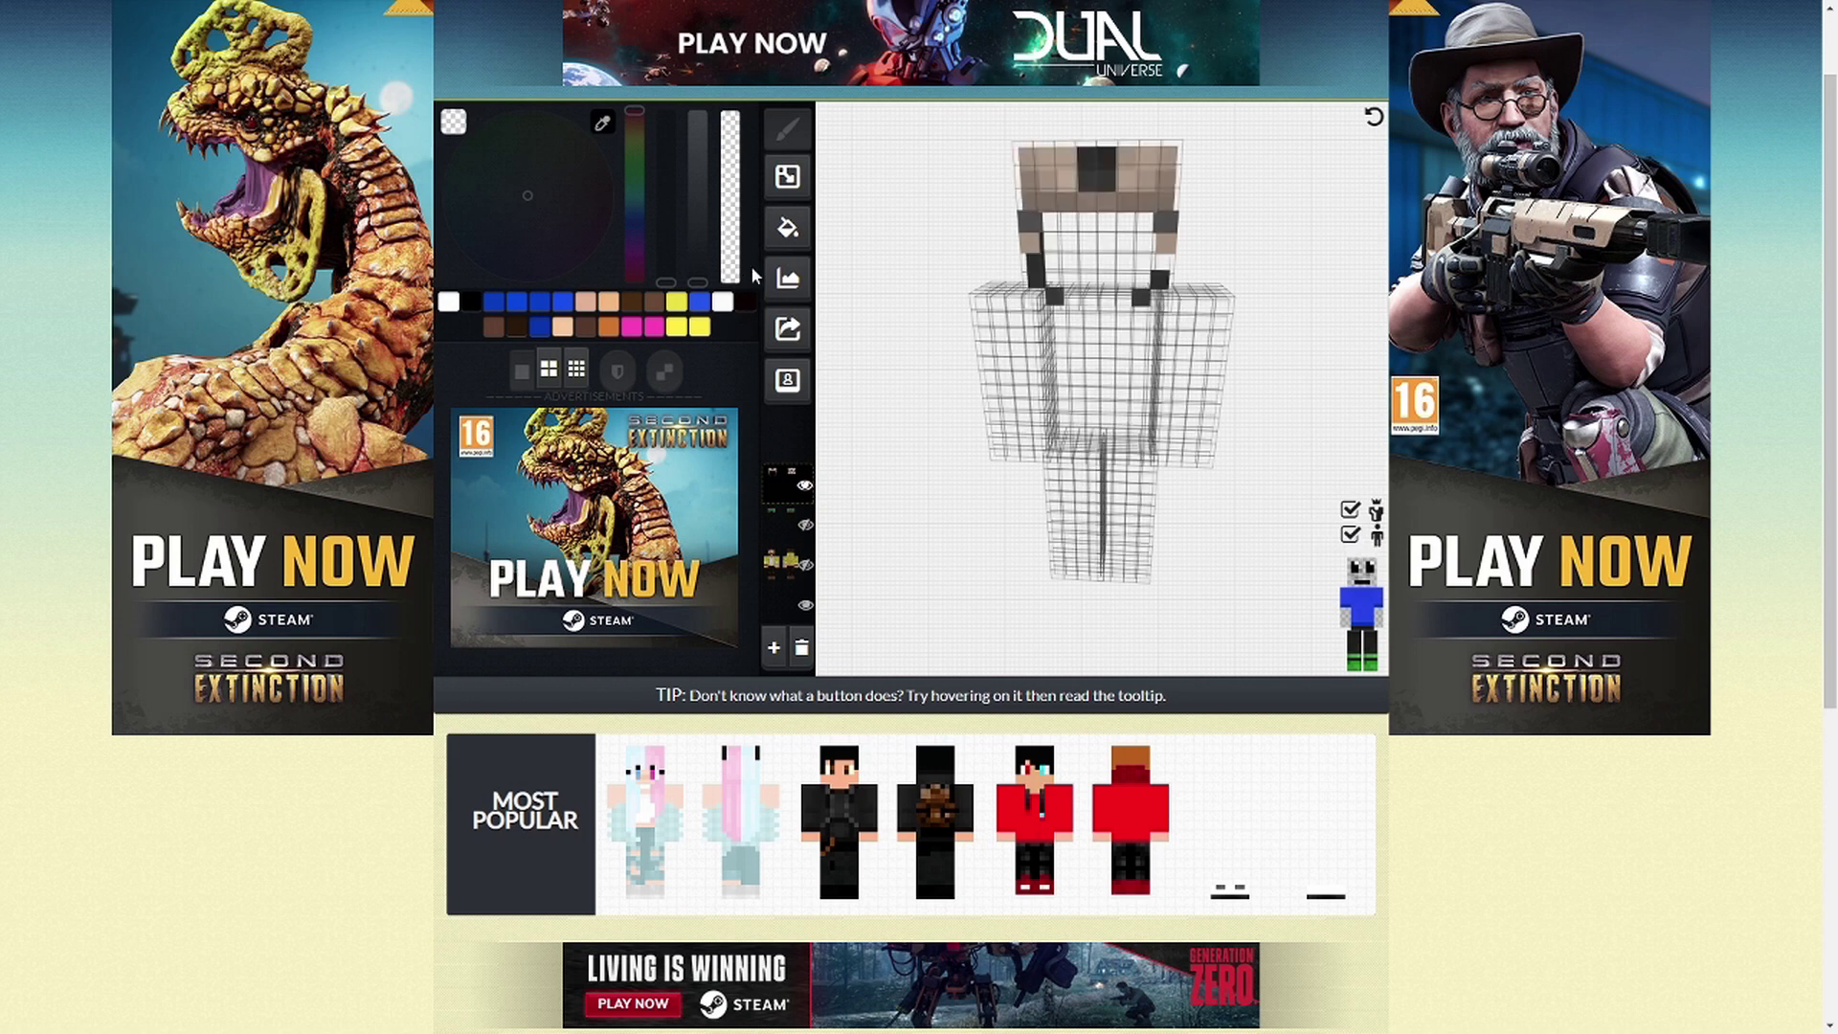
pyautogui.click(798, 567)
pyautogui.moveTo(894, 561)
pyautogui.mouseDown()
pyautogui.moveTo(1018, 555)
pyautogui.moveTo(845, 558)
pyautogui.moveTo(873, 611)
pyautogui.moveTo(915, 582)
pyautogui.moveTo(881, 542)
pyautogui.moveTo(900, 558)
pyautogui.mouseUp()
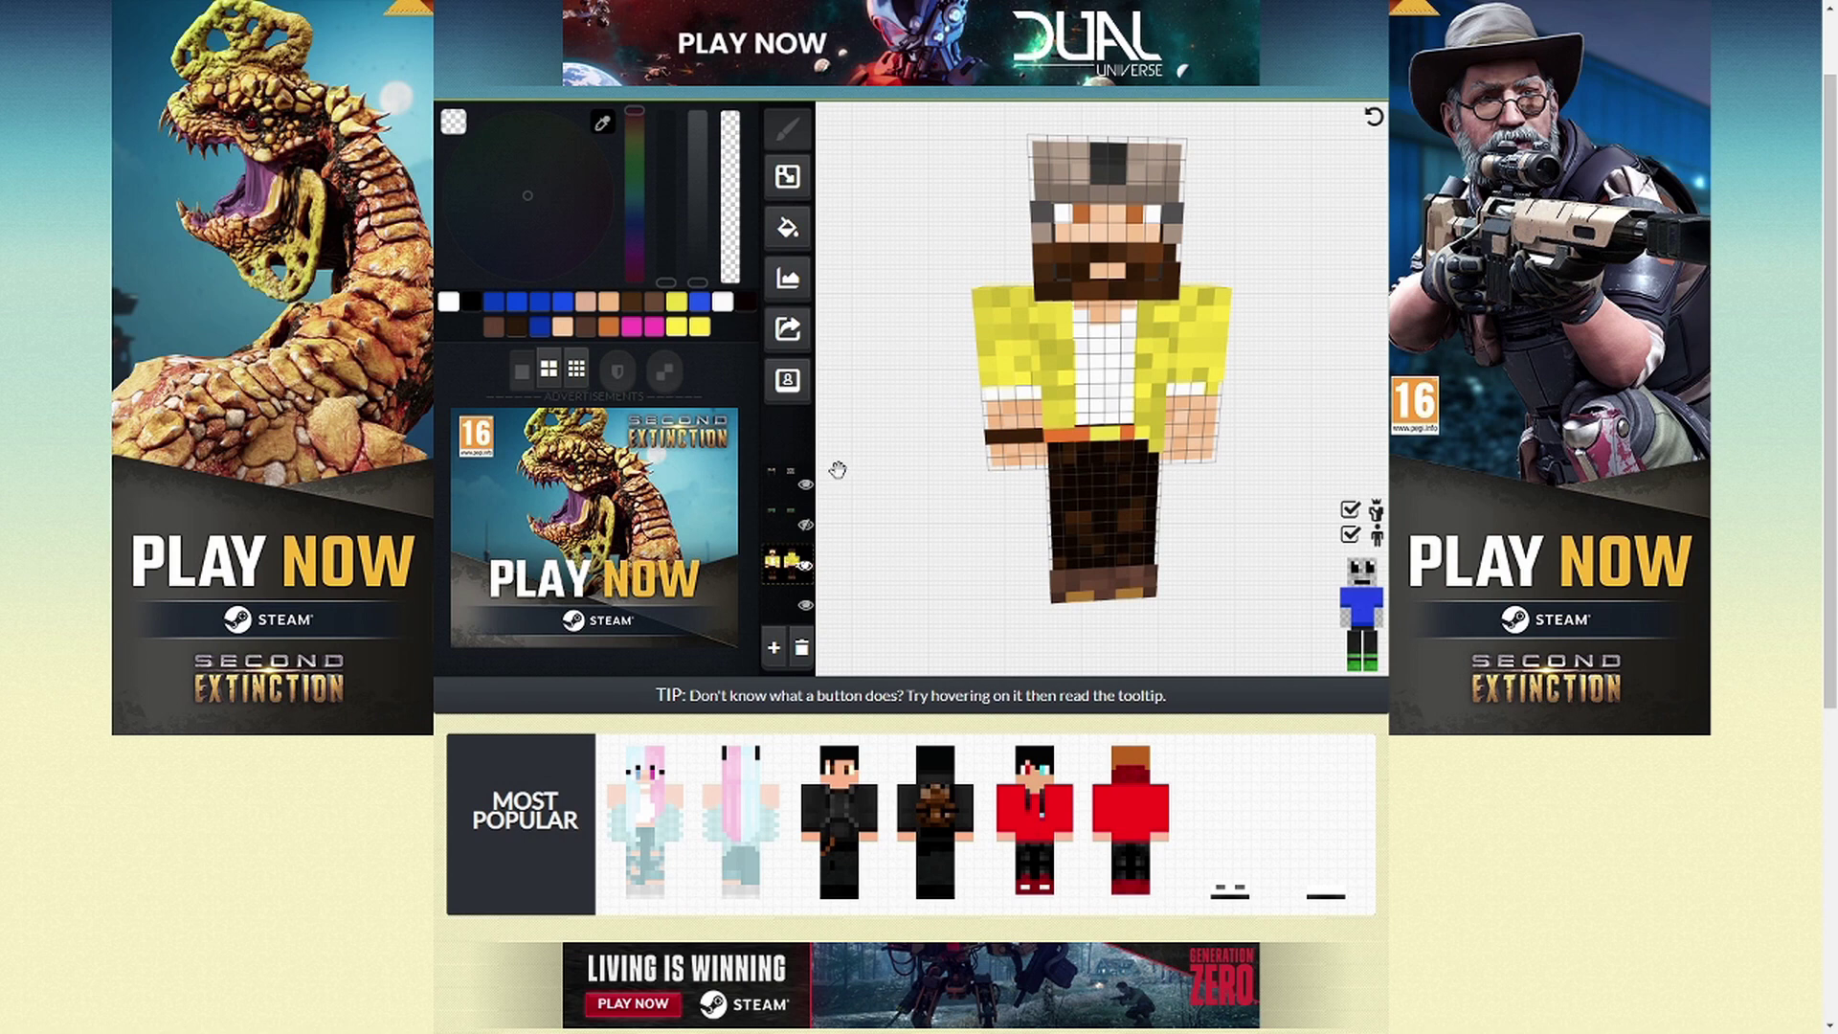
# Export the finished skin and download it to the computer as download.png
pyautogui.click(788, 332)
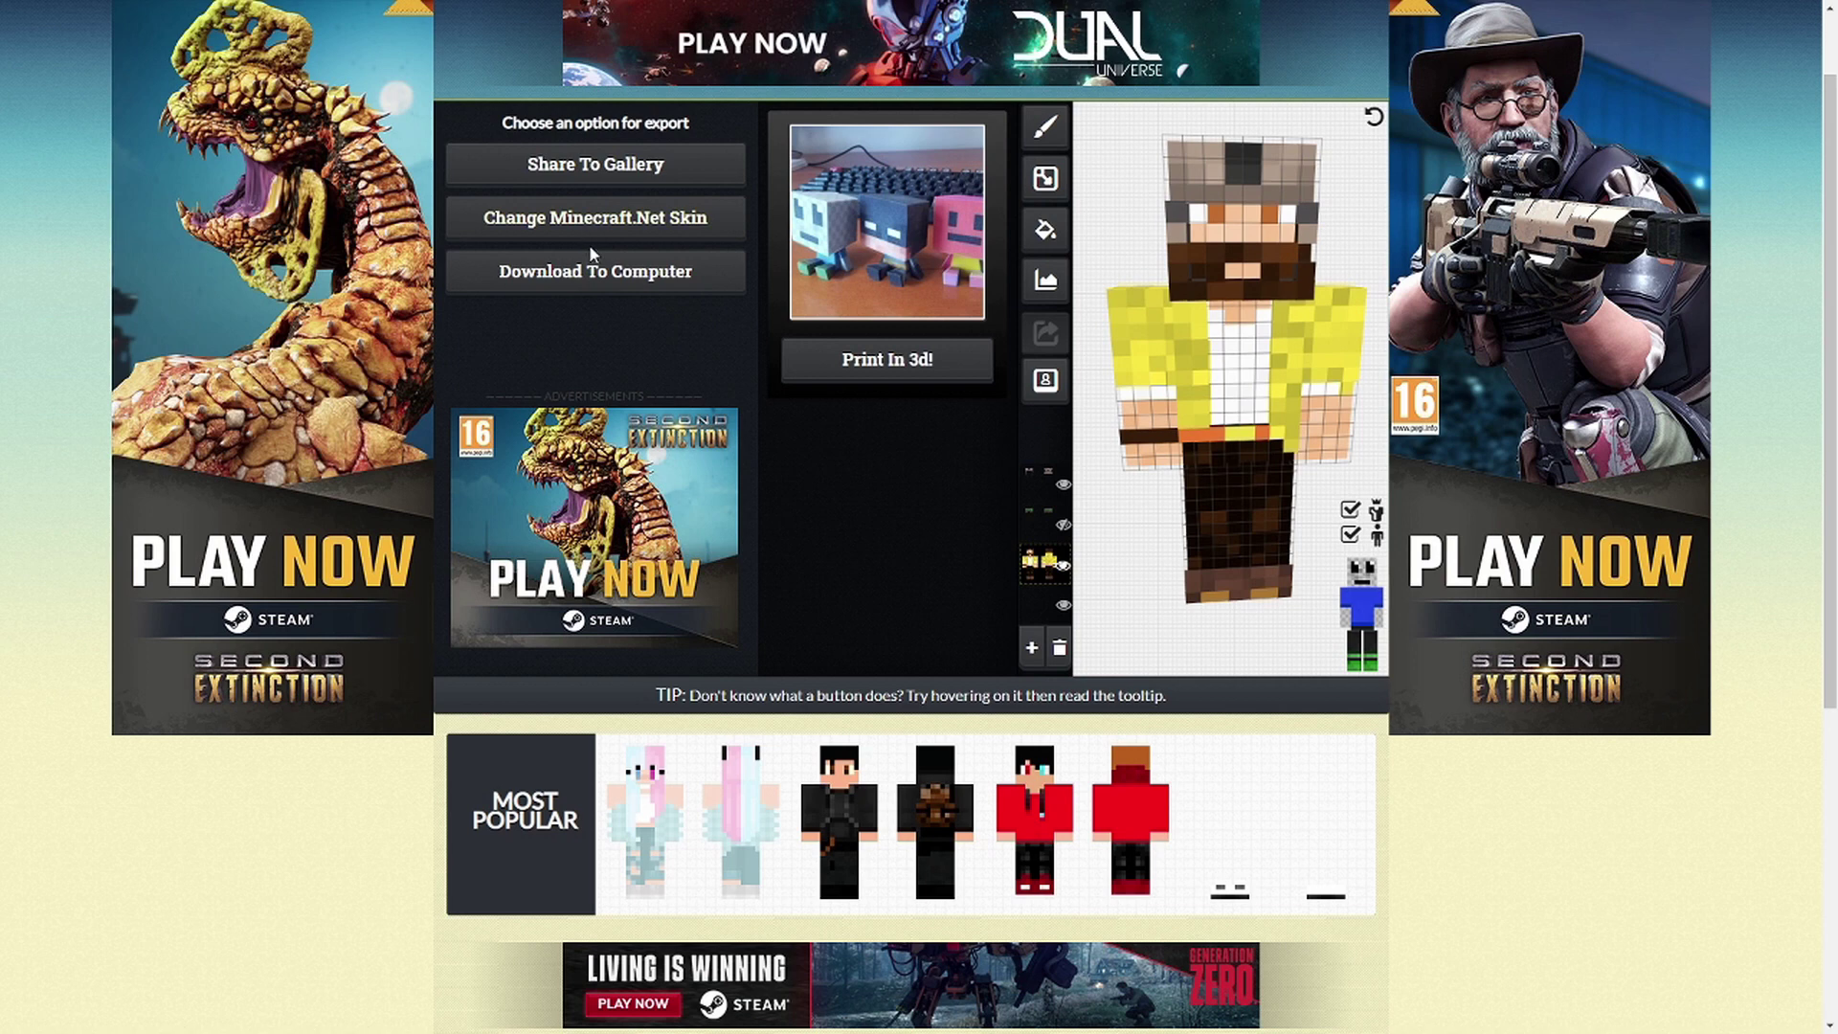
pyautogui.click(605, 277)
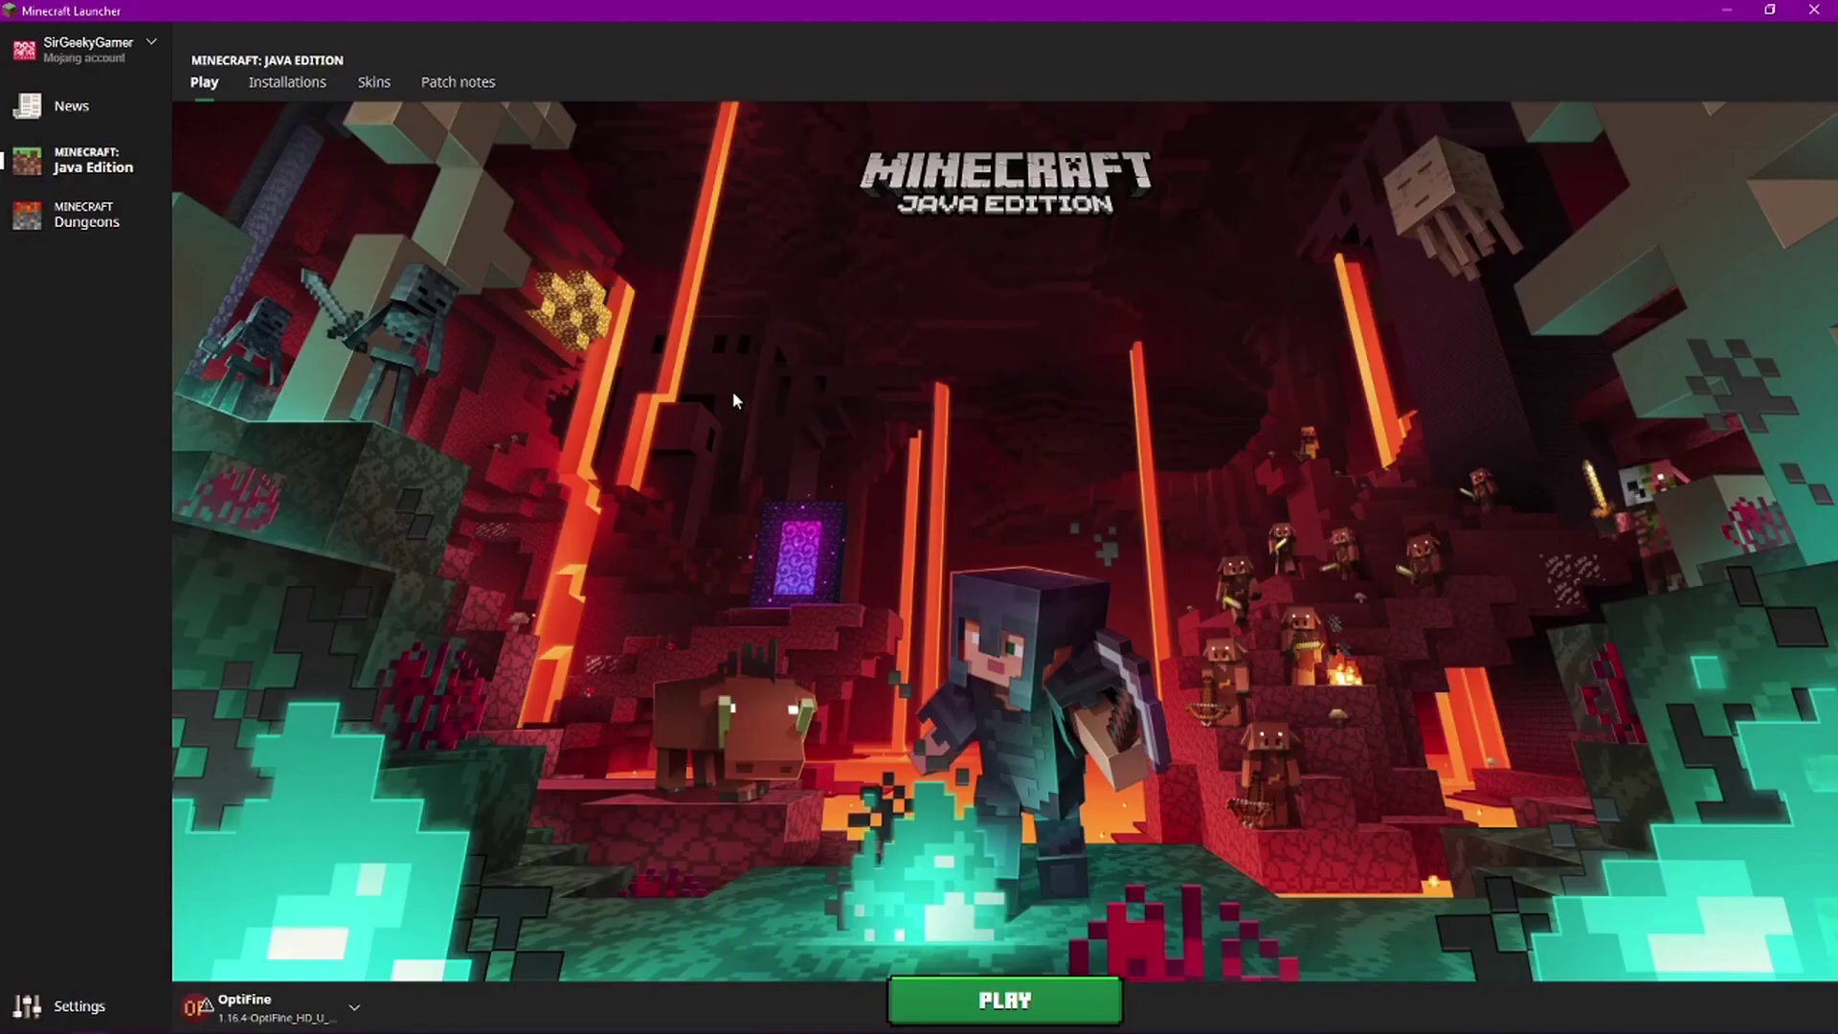
# Add a new skin in the Launcher's Skins library, loading the downloaded file from the Skins folder
pyautogui.click(373, 84)
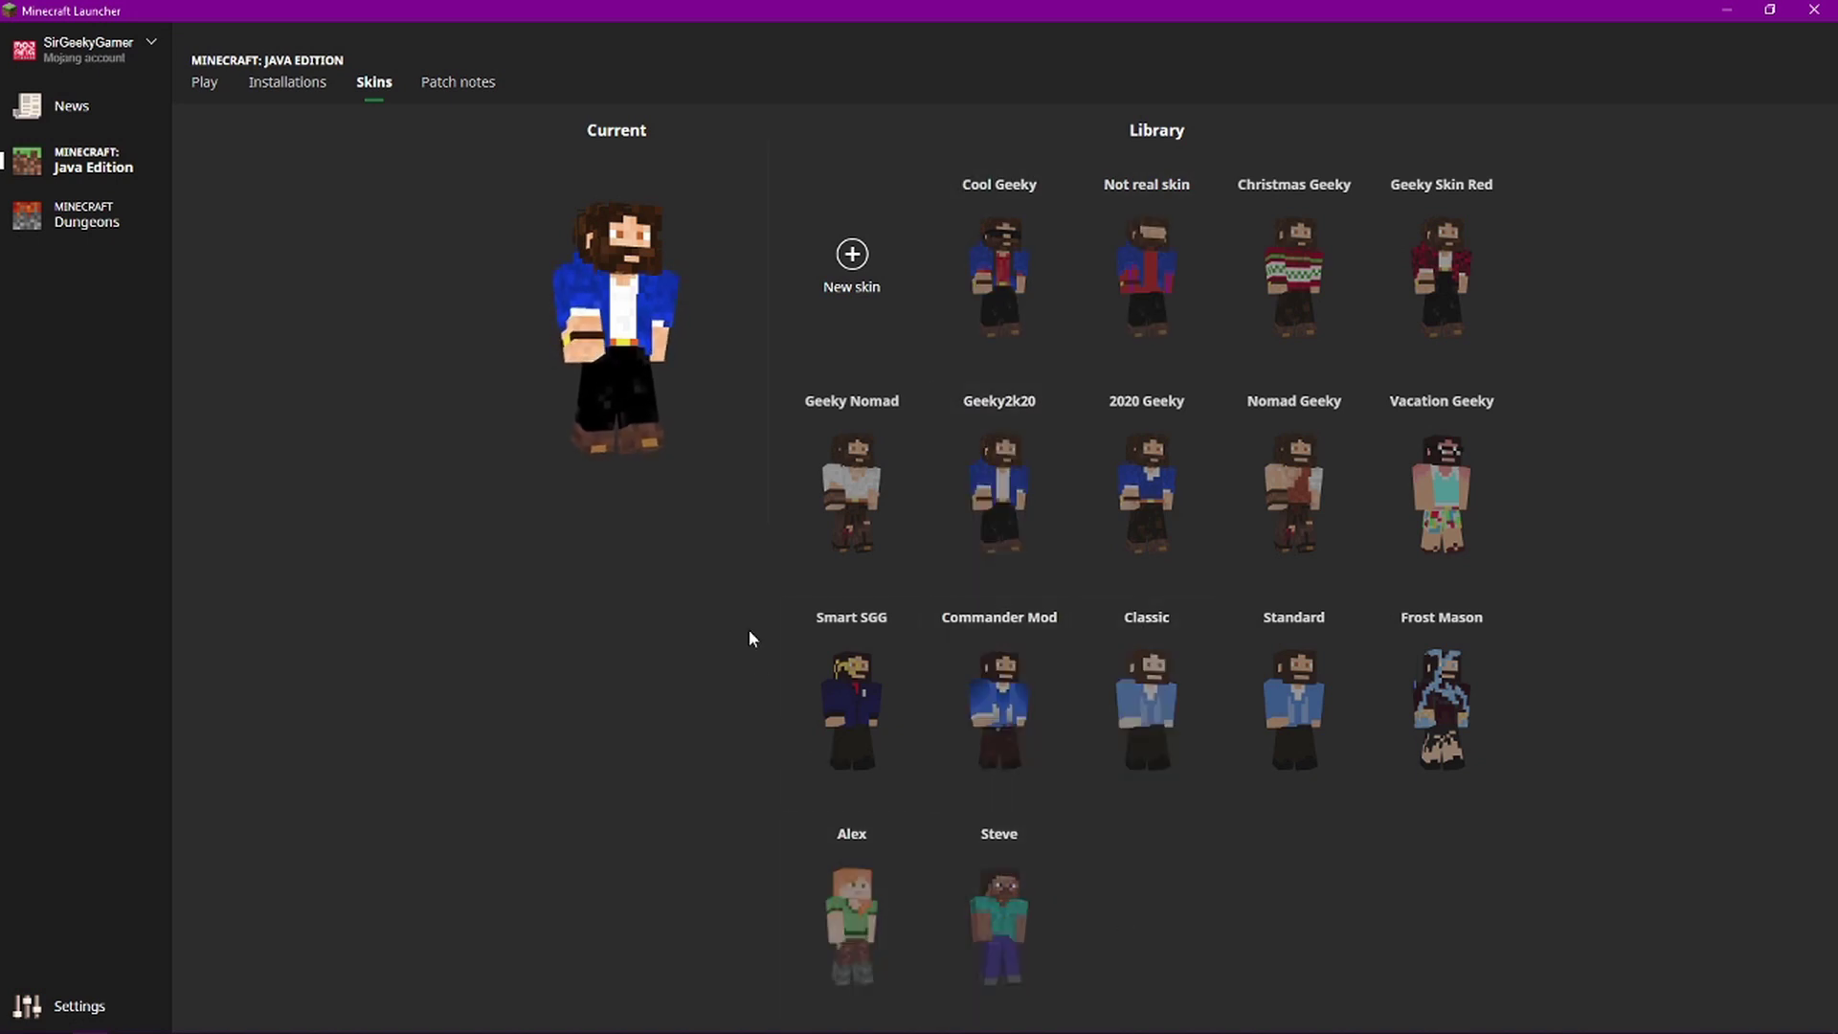
pyautogui.click(852, 263)
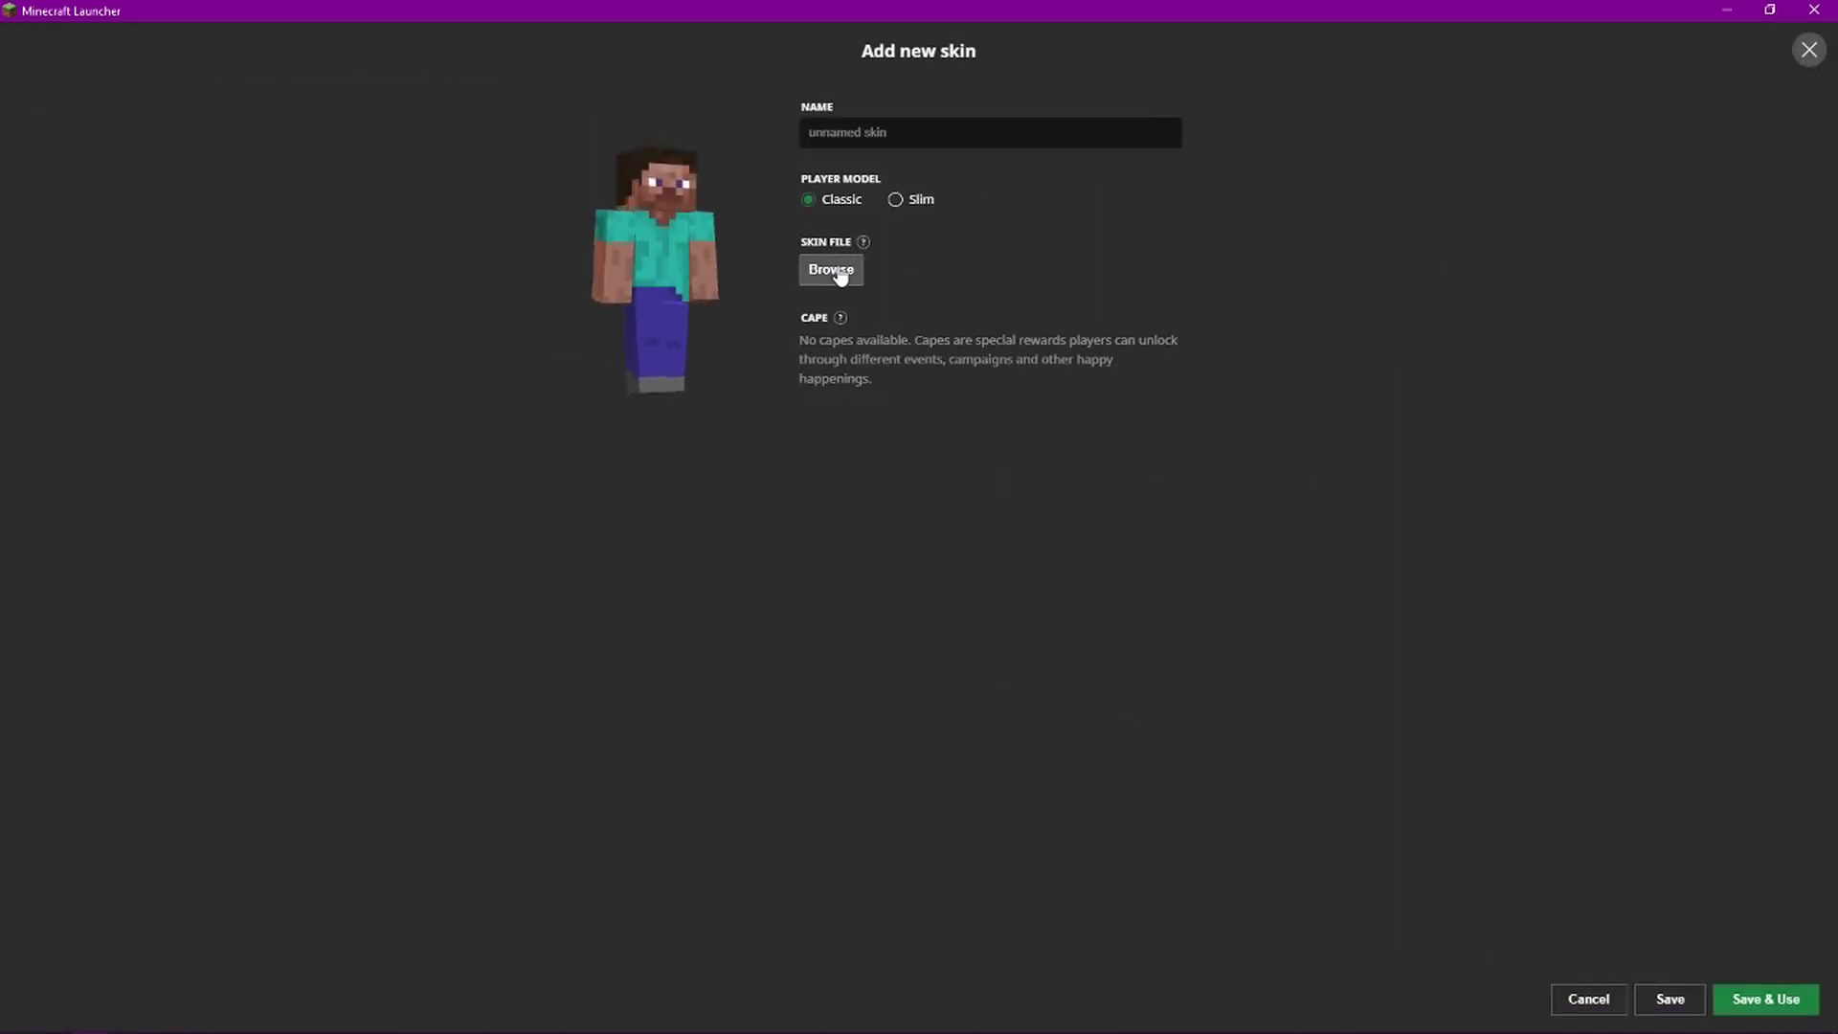
pyautogui.click(831, 270)
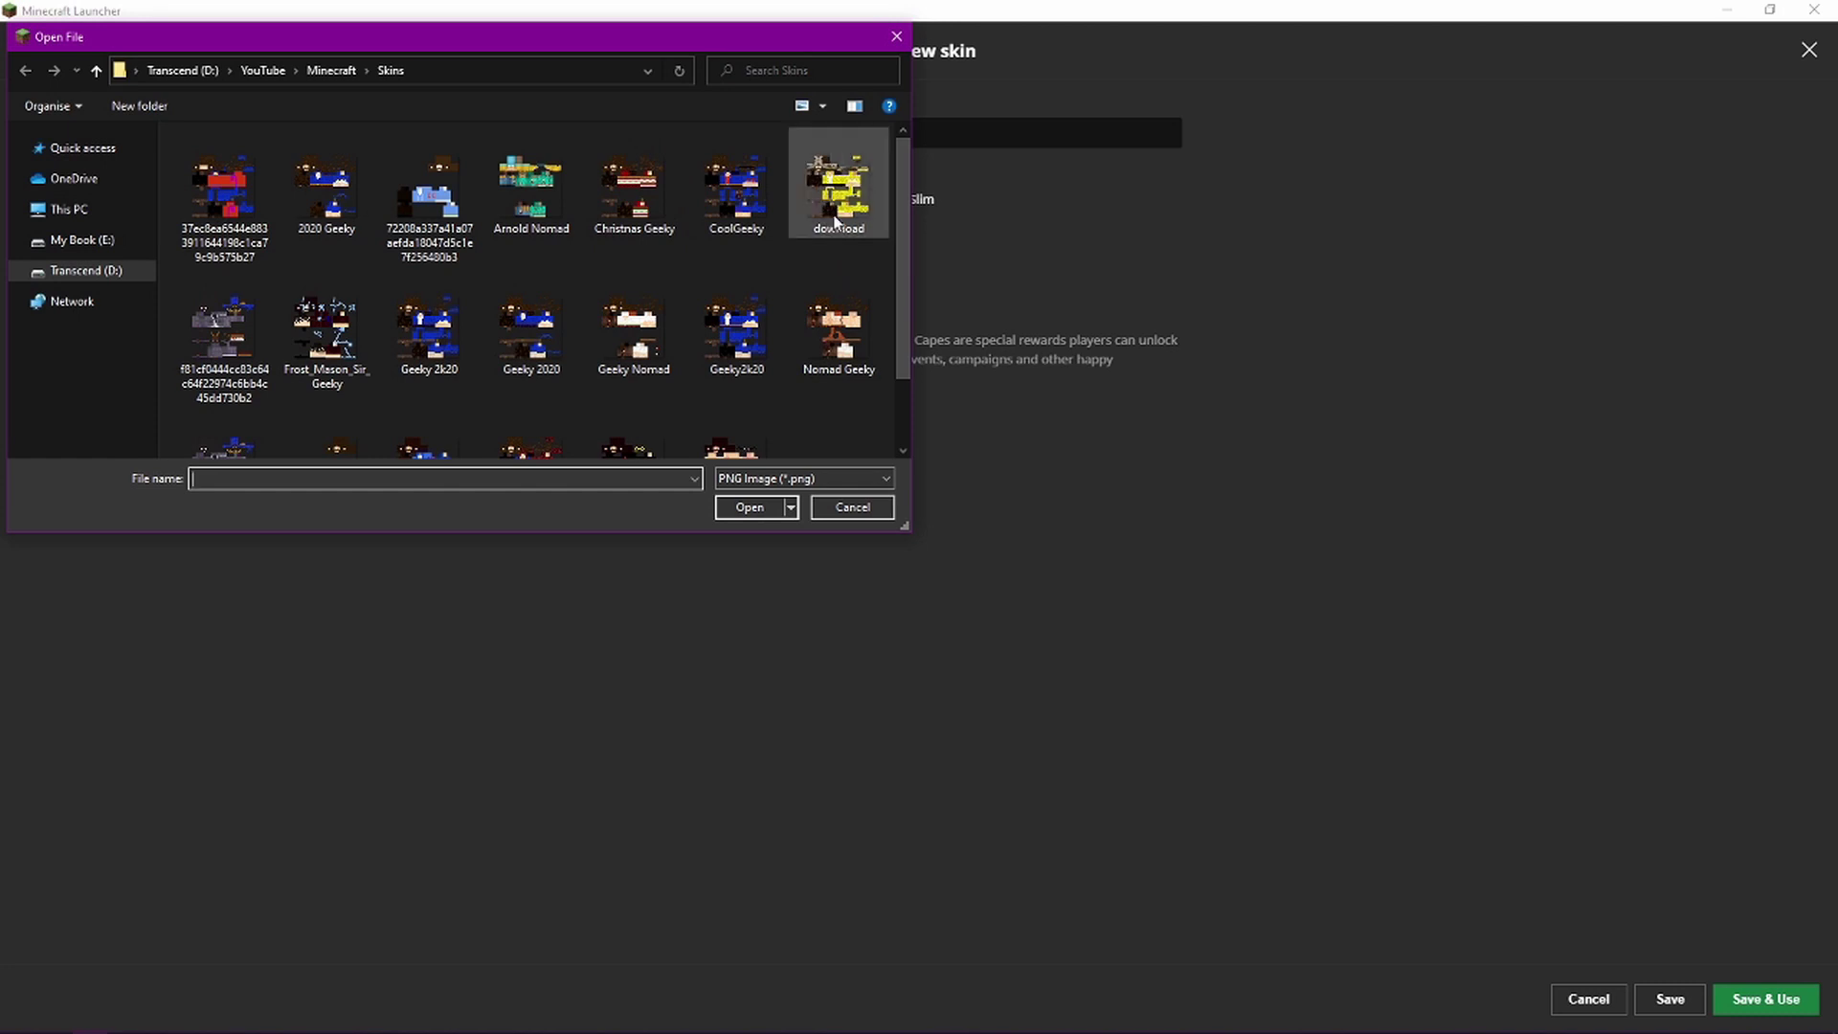
pyautogui.click(835, 222)
pyautogui.click(749, 507)
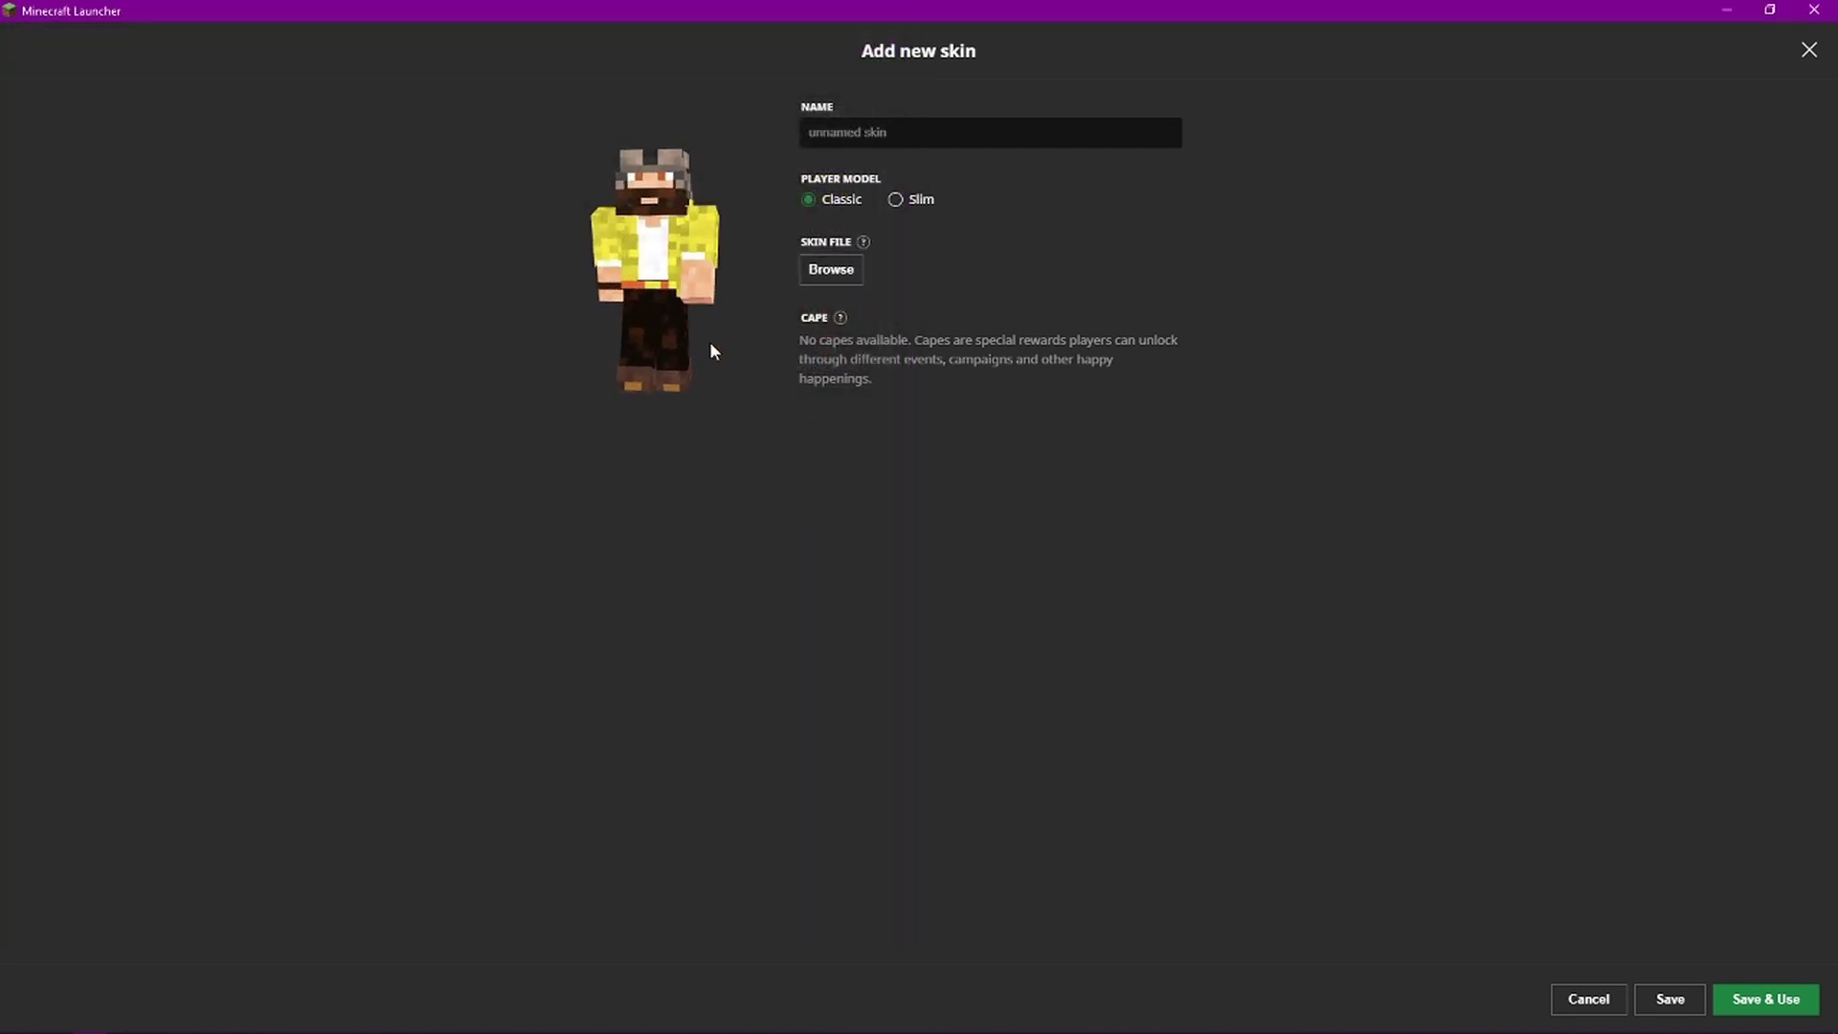
# Name the skin 'Yellow Geeky', keep the Classic model, and save and use it
pyautogui.click(862, 132)
pyautogui.write('Yellow Geeky')
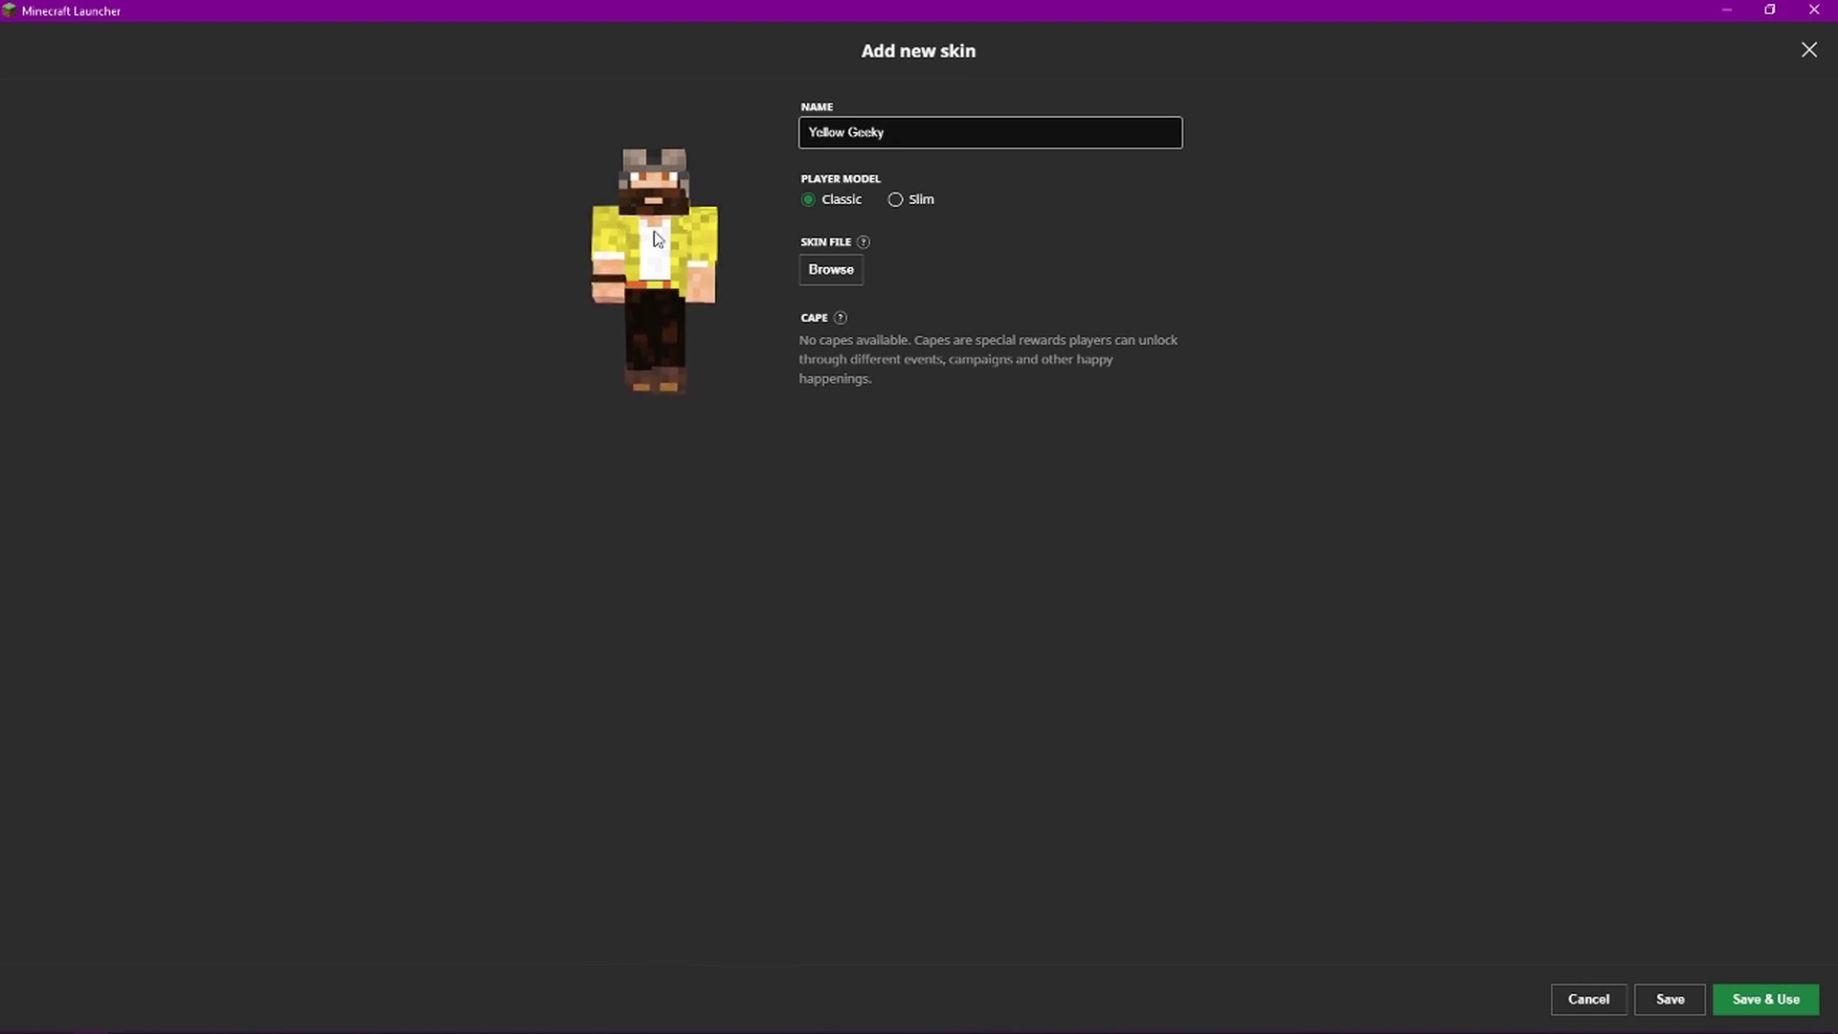
pyautogui.click(895, 199)
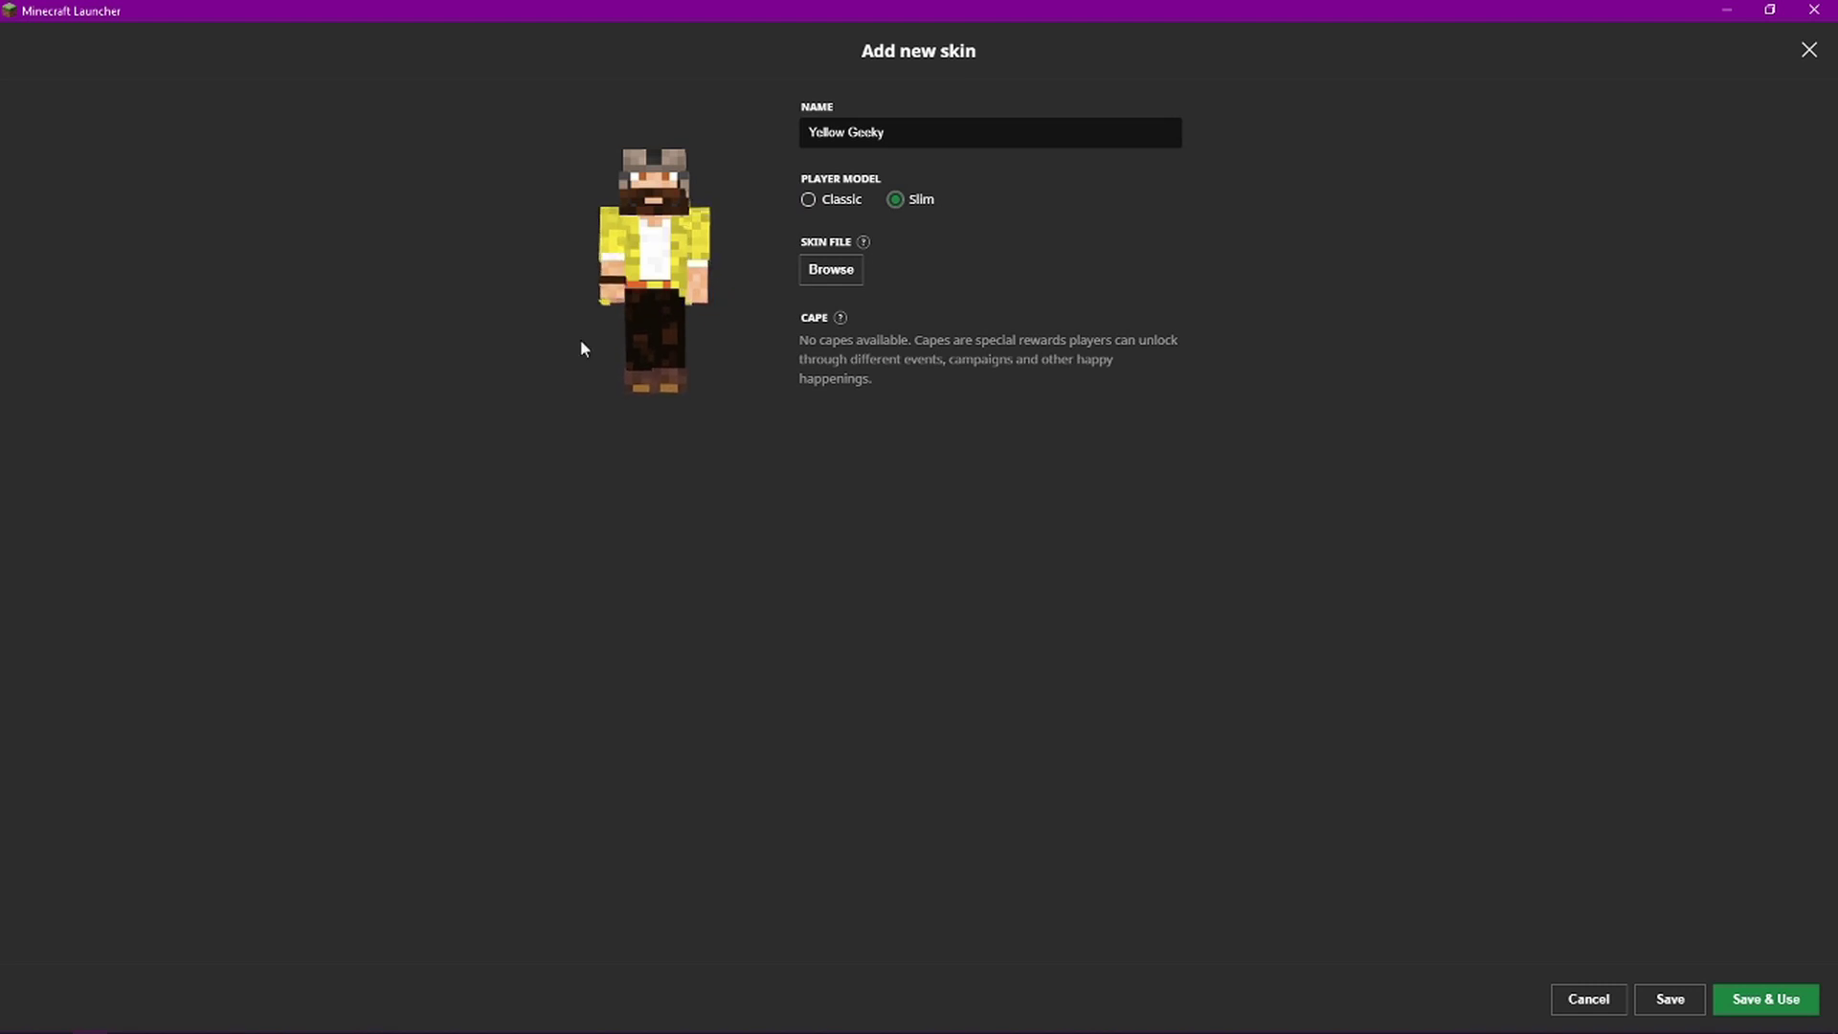
pyautogui.click(808, 200)
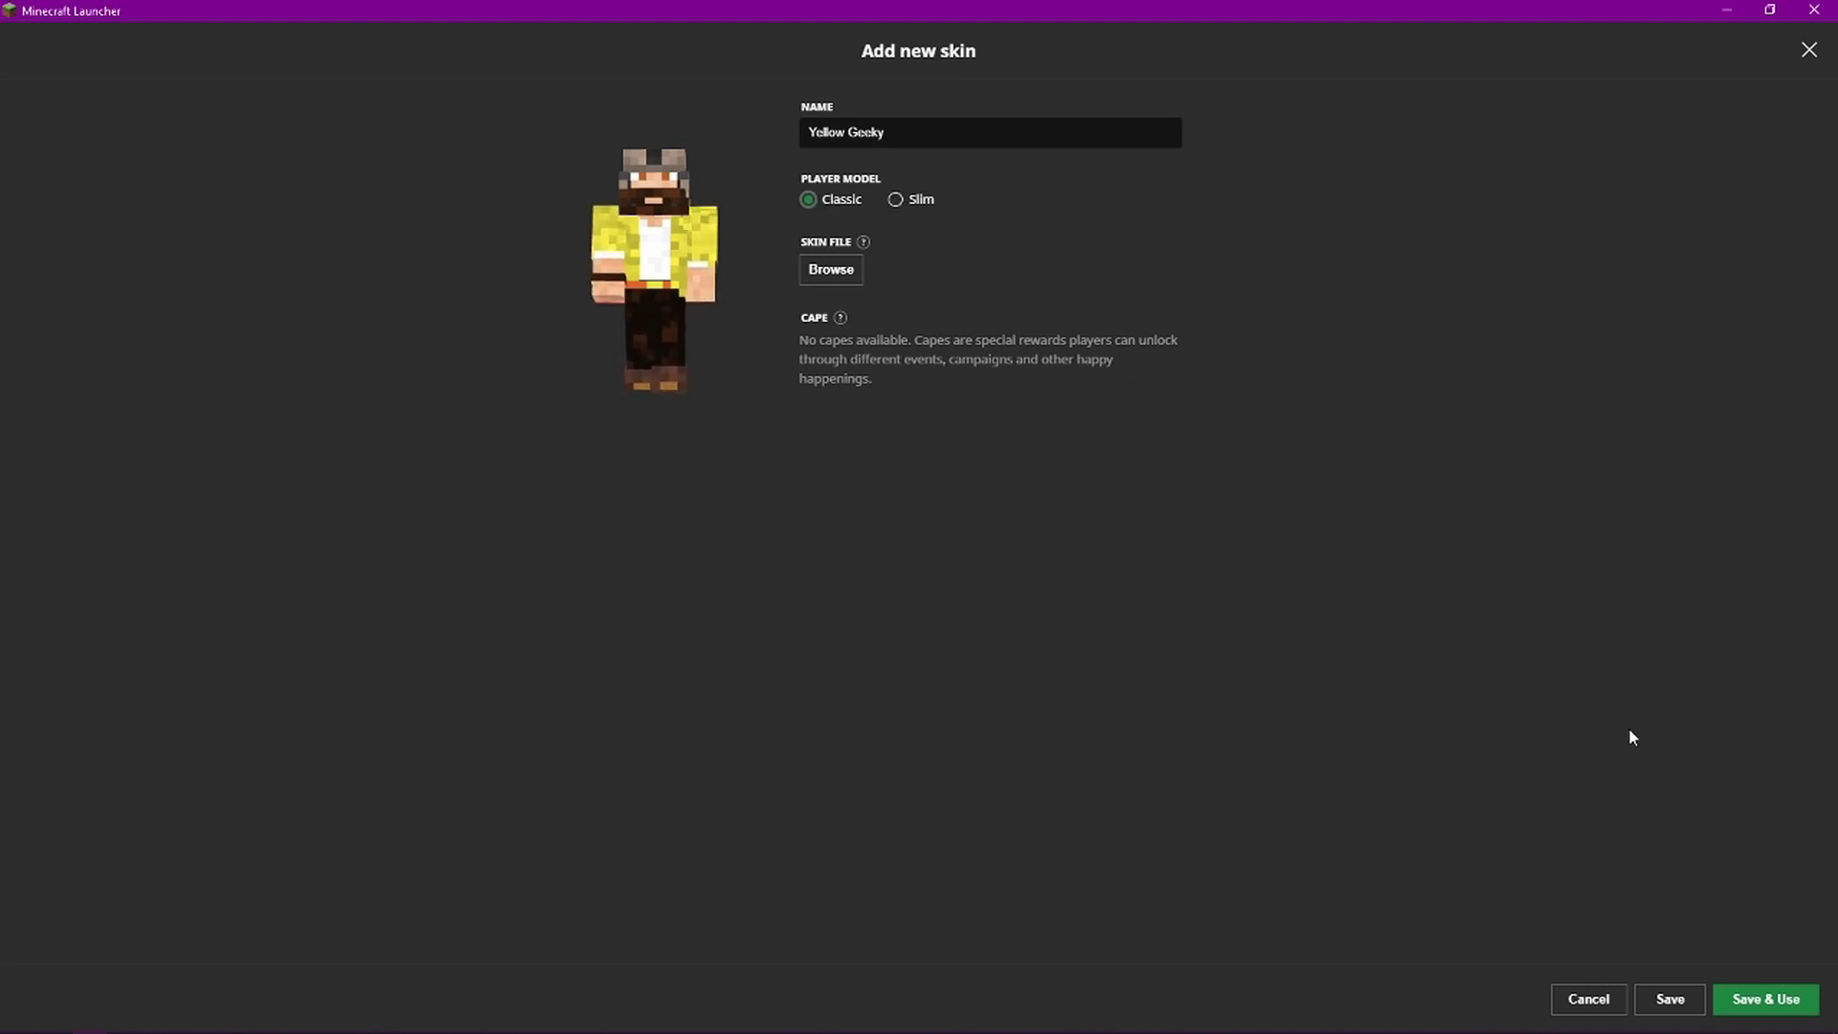
pyautogui.click(1750, 1012)
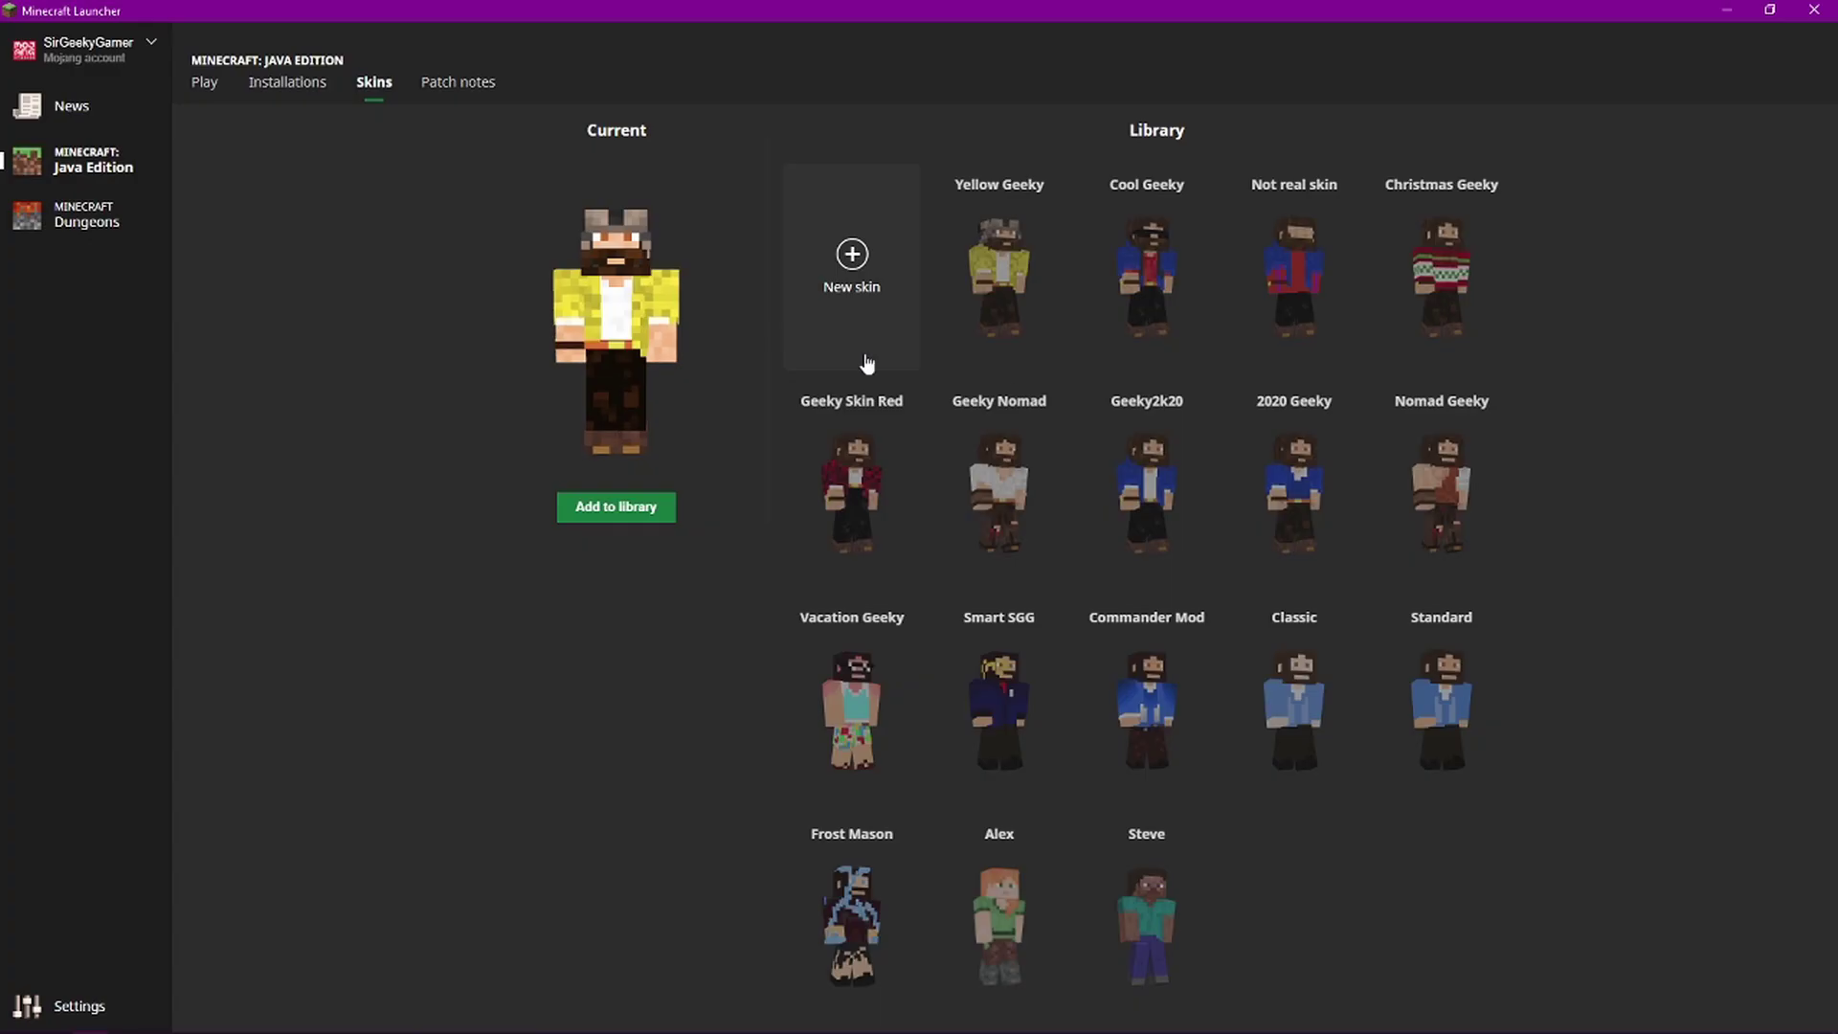
pyautogui.moveTo(968, 324)
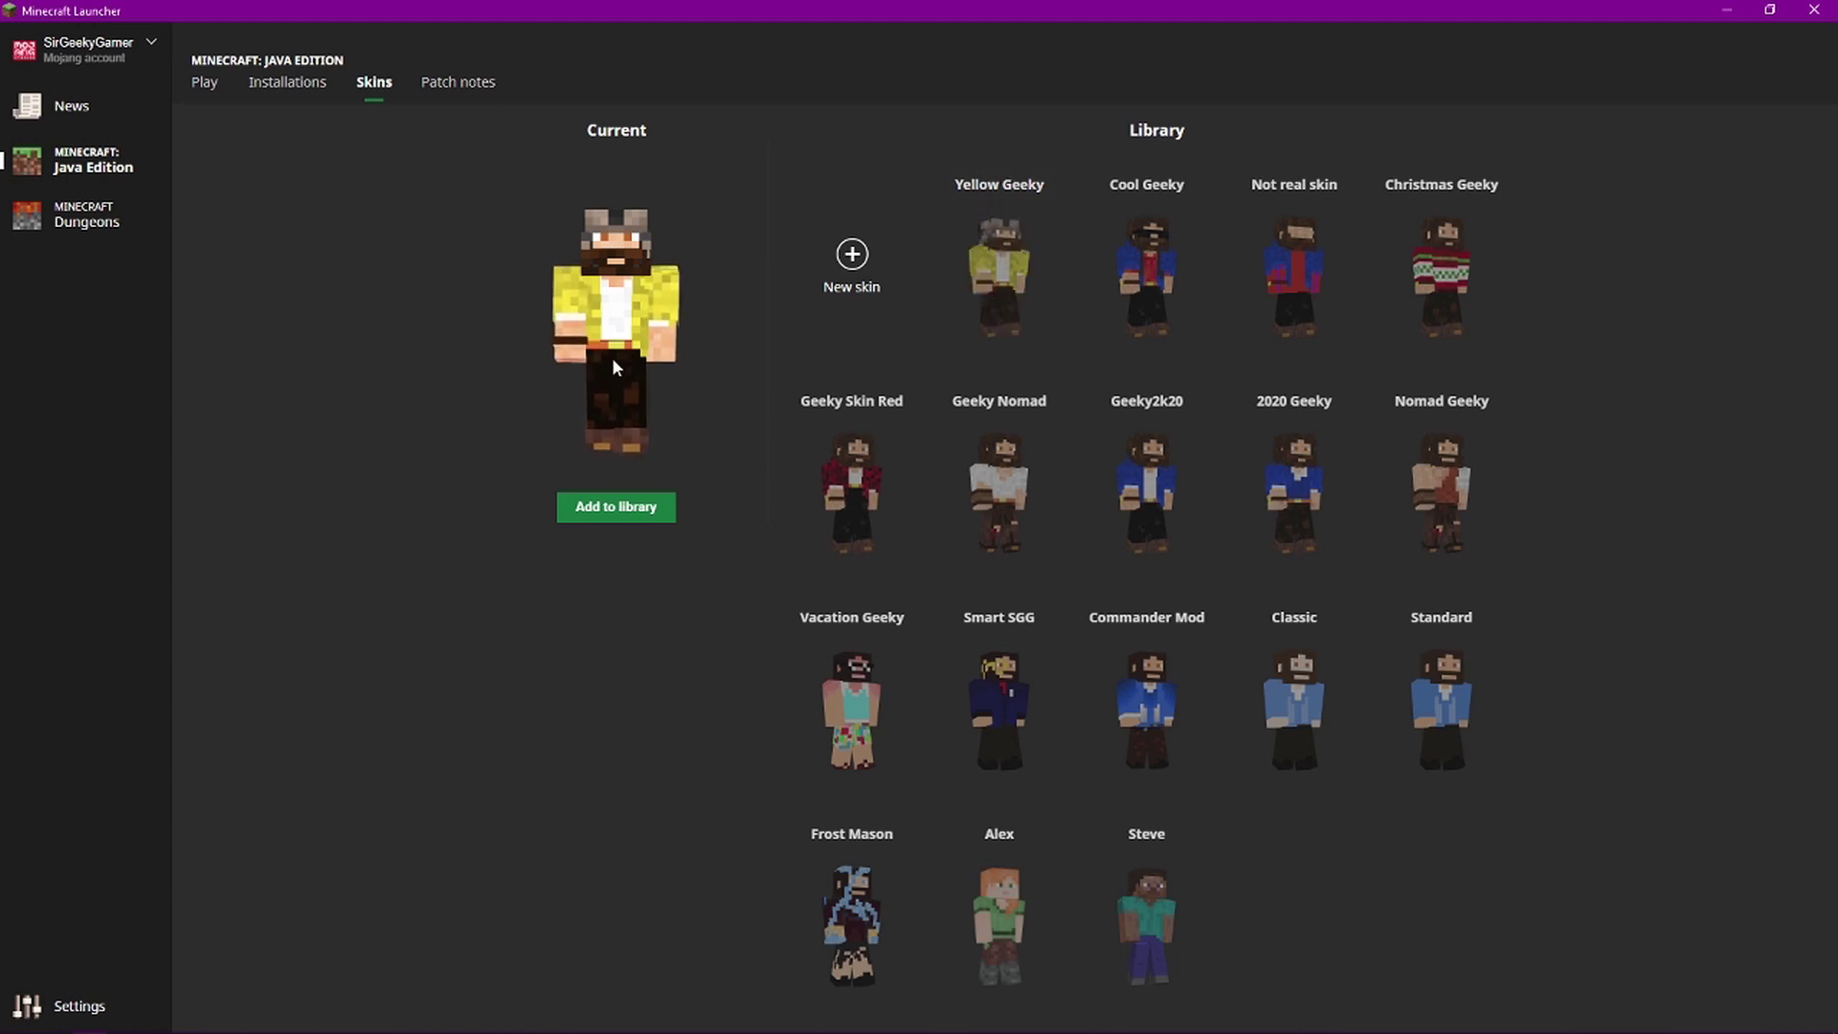